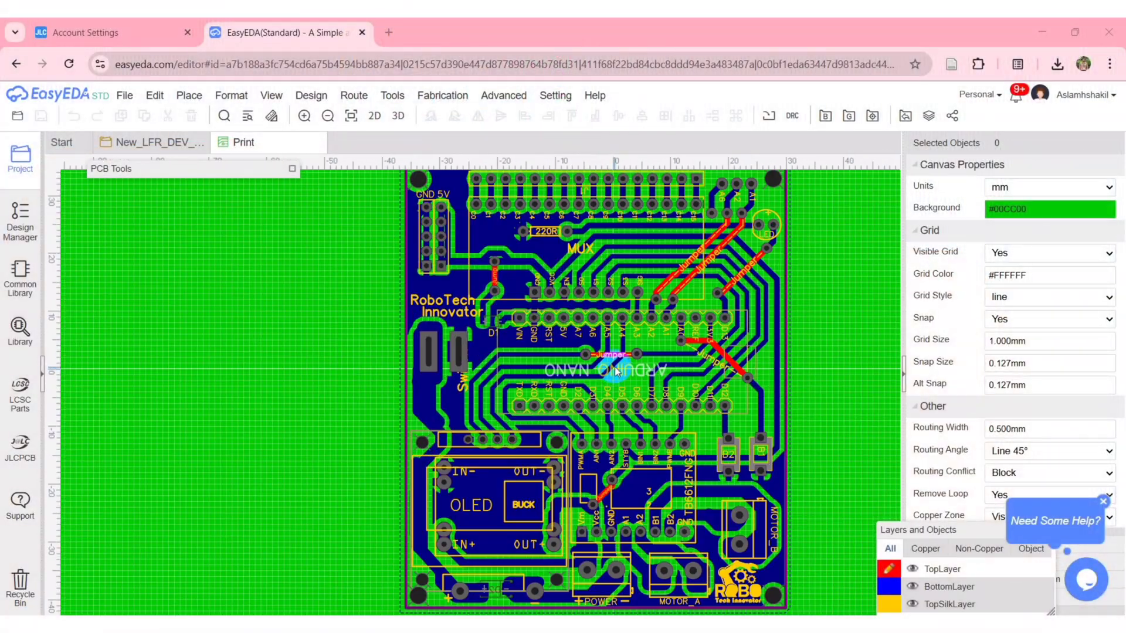
{"action": "scroll", "coordinate": [614, 332], "scroll_direction": "down", "scroll_amount": 5}
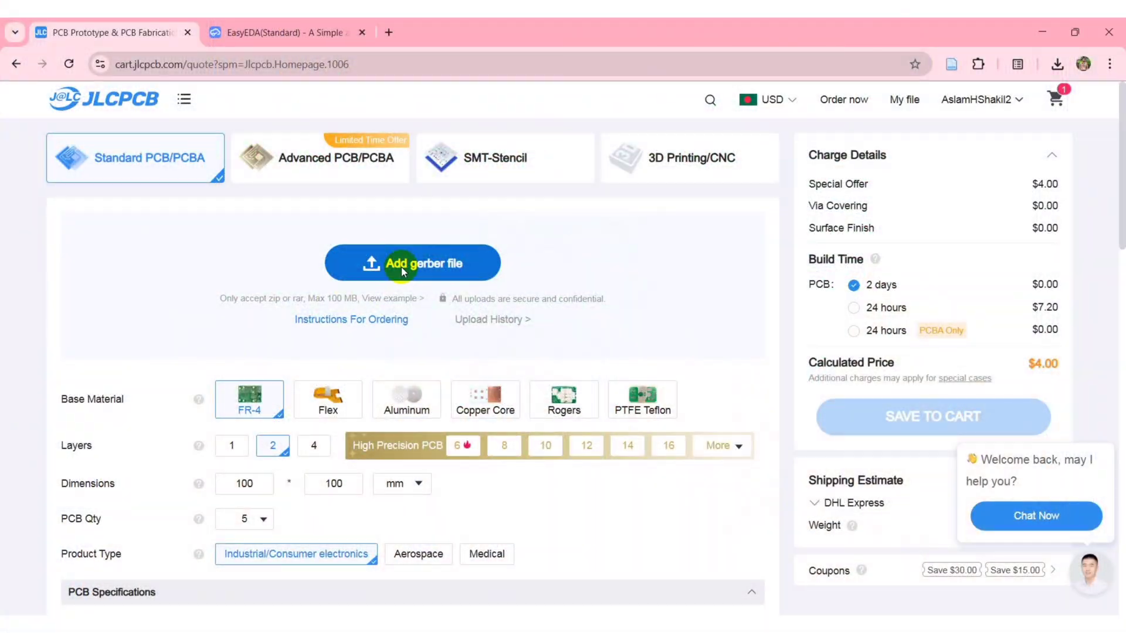
Upload the Gerber_1 LFR zip, review the detected 2-layer 76.58×65.79 mm specs and go to Secure Checkout.
{"action": "left_click", "coordinate": [402, 271]}
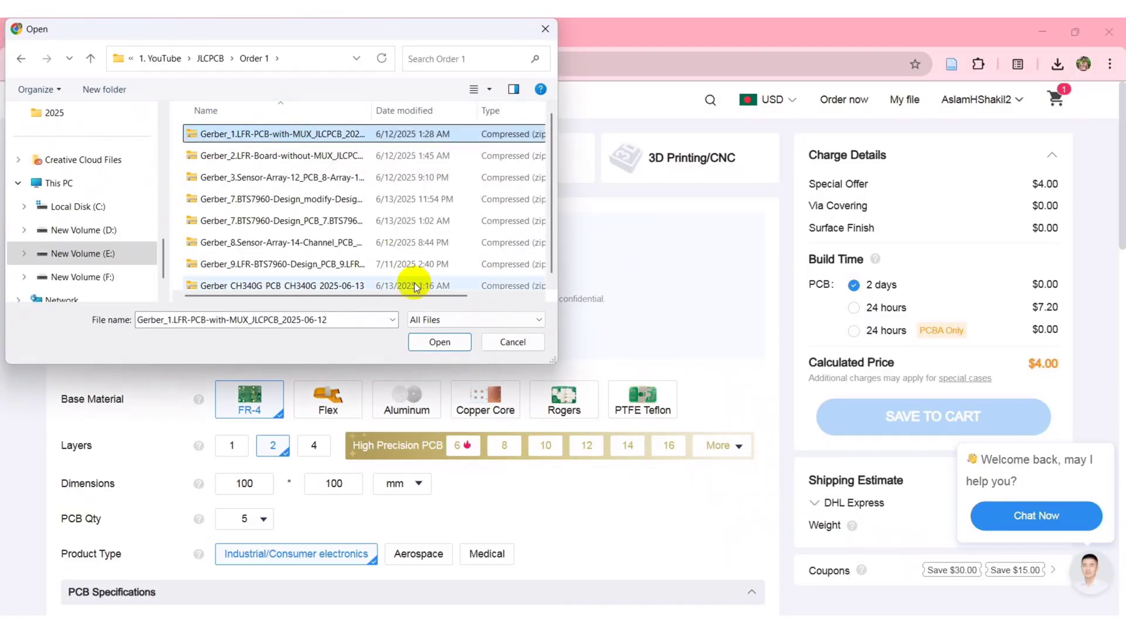
{"action": "left_click", "coordinate": [438, 344]}
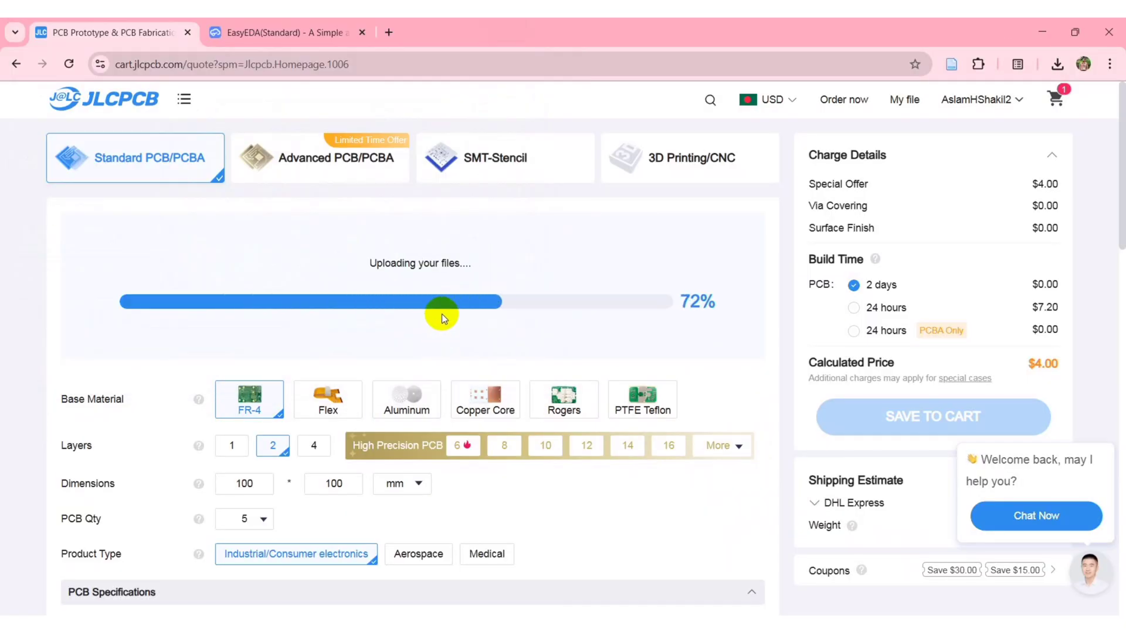
{"action": "scroll", "coordinate": [390, 361], "scroll_direction": "down", "scroll_amount": 2}
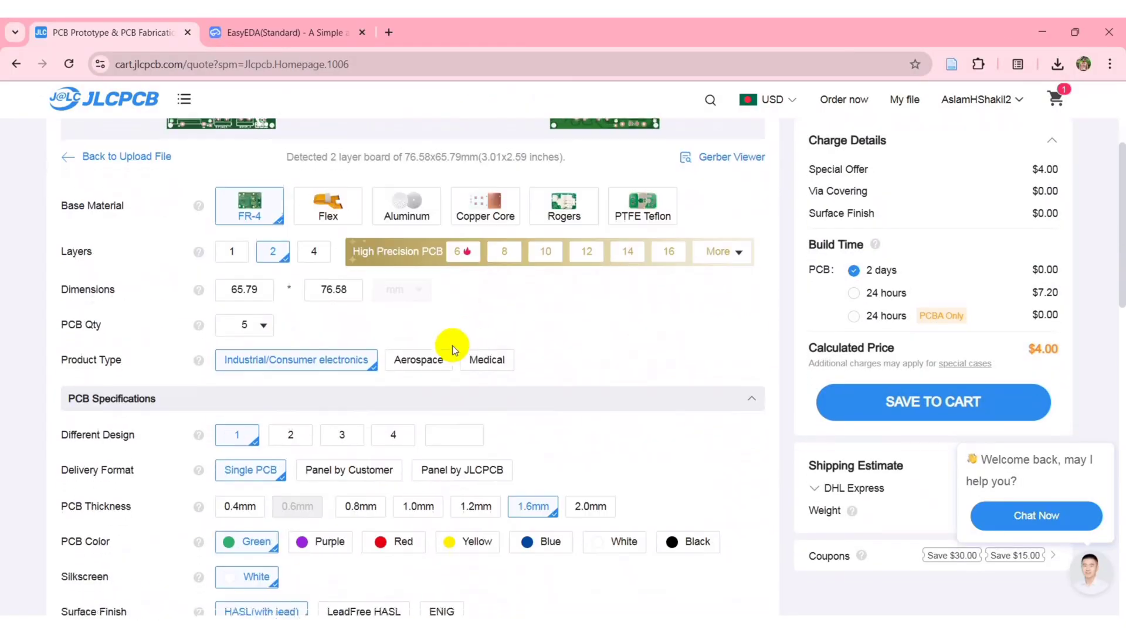
{"action": "scroll", "coordinate": [242, 300], "scroll_direction": "down", "scroll_amount": 3}
{"action": "scroll", "coordinate": [440, 352], "scroll_direction": "down", "scroll_amount": 1}
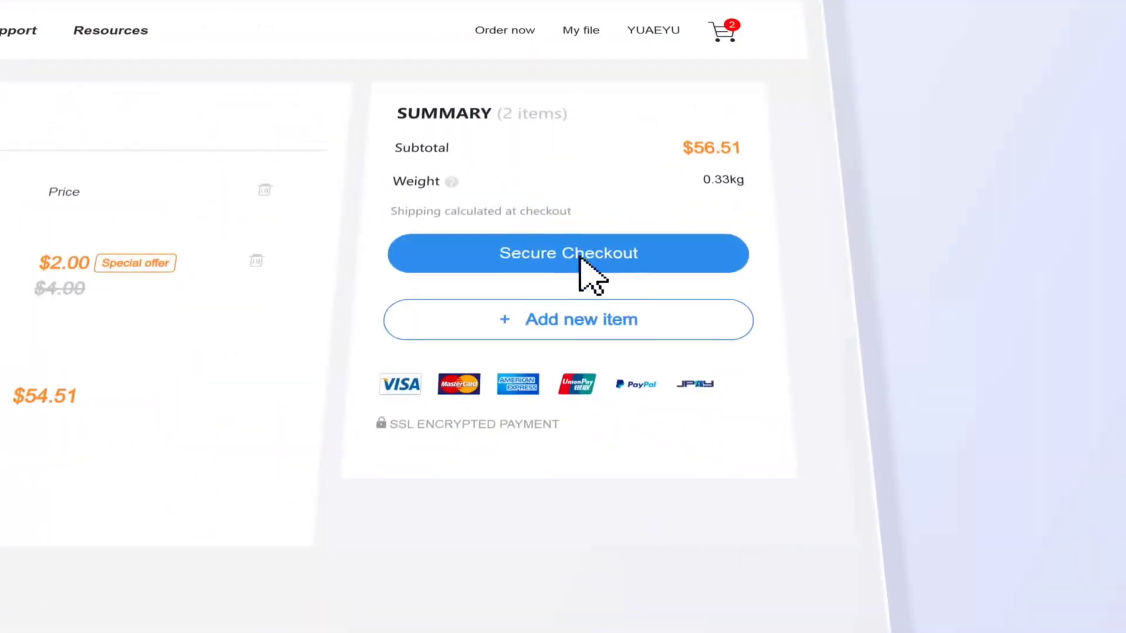
{"action": "left_click", "coordinate": [581, 258]}
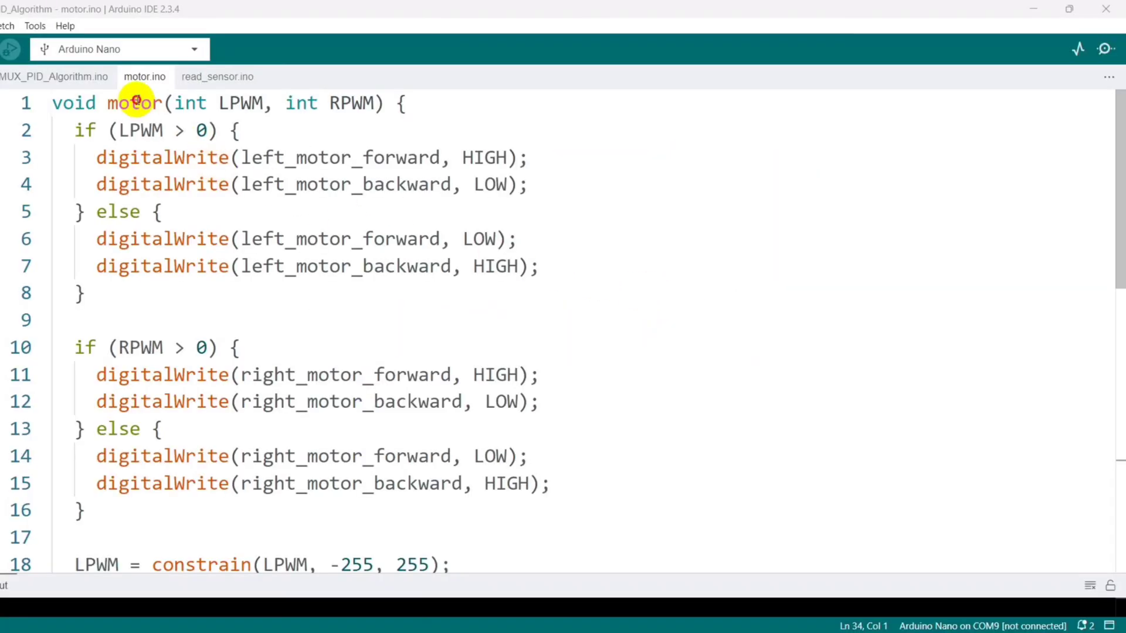
Create a new sketch file named PID_Controller via the tab menu's New Tab.
{"action": "double_click", "coordinate": [136, 104]}
{"action": "left_click", "coordinate": [244, 130]}
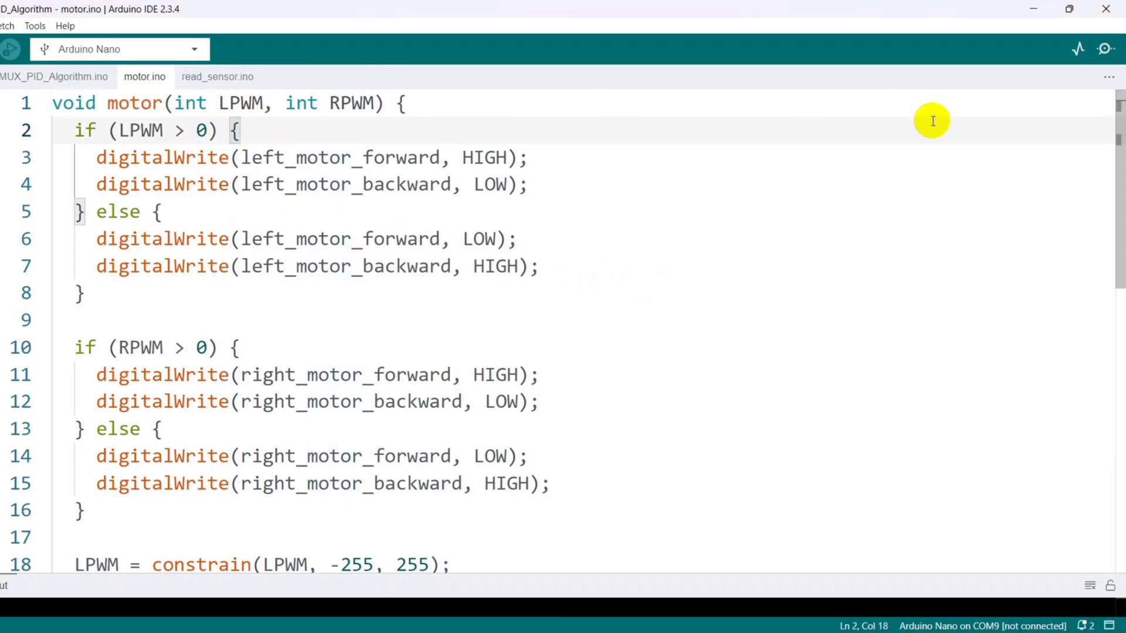
{"action": "left_click", "coordinate": [1108, 78]}
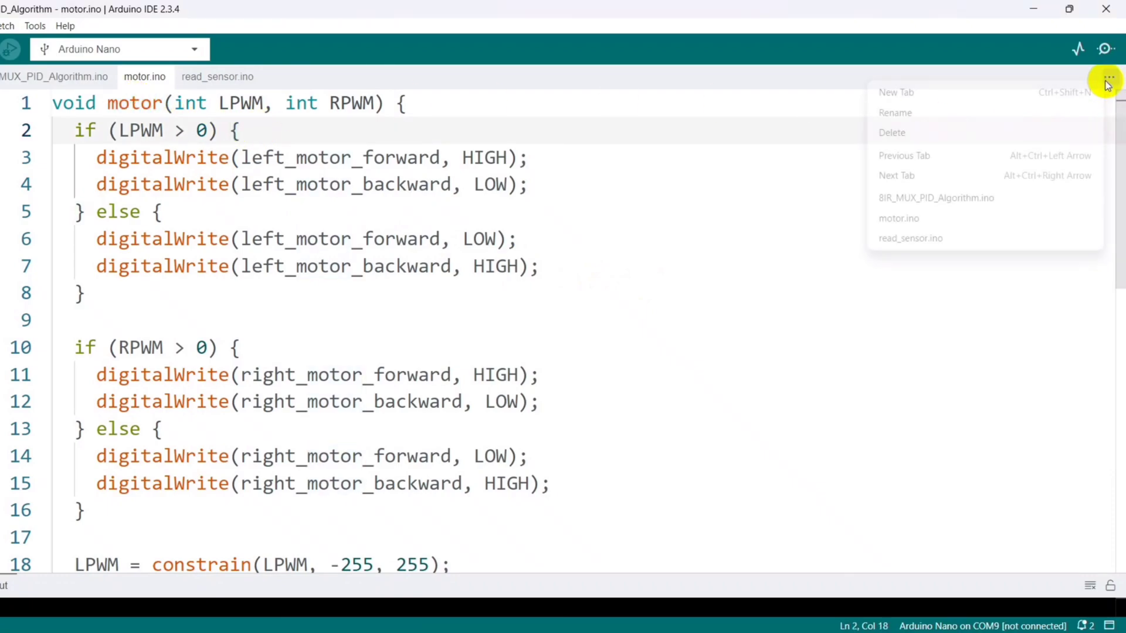
{"action": "left_click", "coordinate": [900, 94]}
{"action": "type", "text": "PID_Controller"}
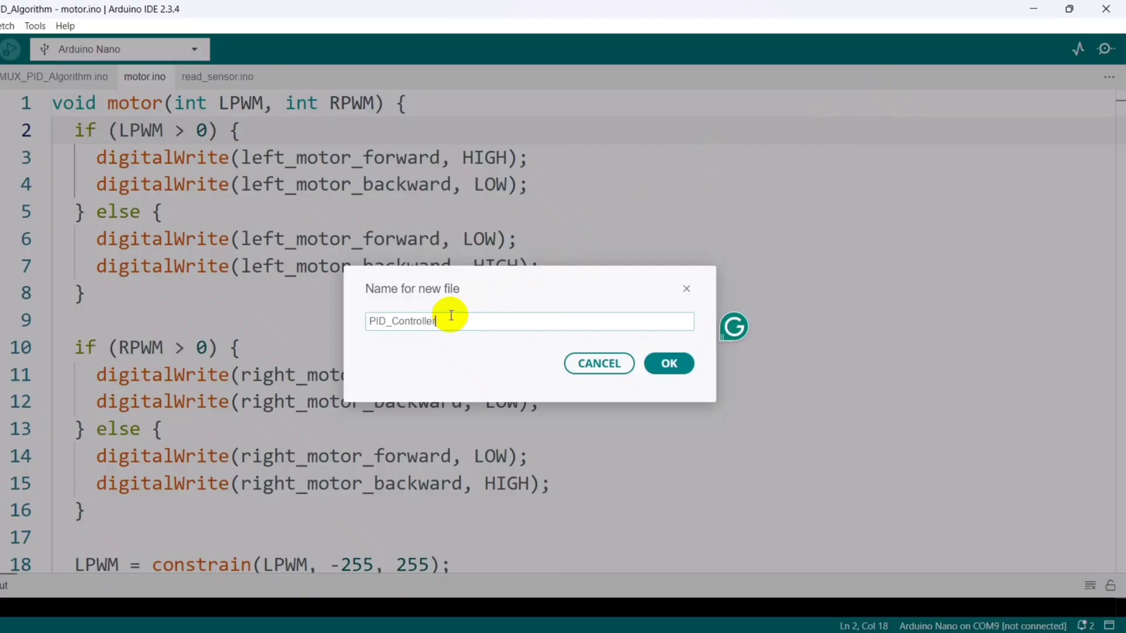
{"action": "key", "text": "Return"}
{"action": "type", "text": "void side_calibration("}
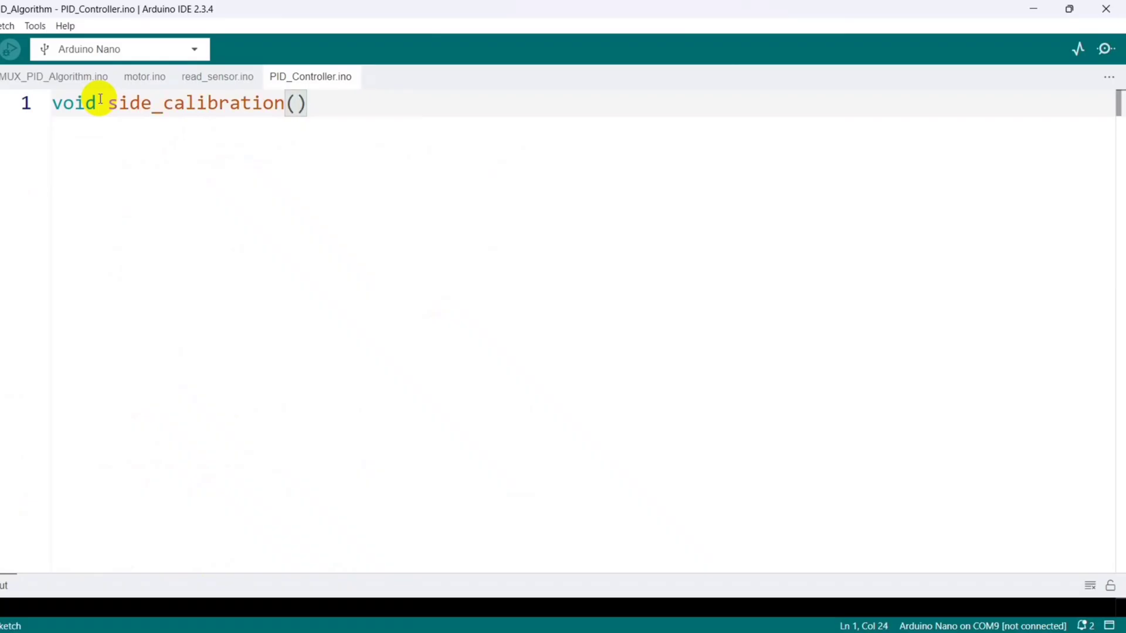
{"action": "type", "text": "{"}
Begin side_calibration() with a read_black_line() call copied from read_sensor.ino.
{"action": "key", "text": "Return"}
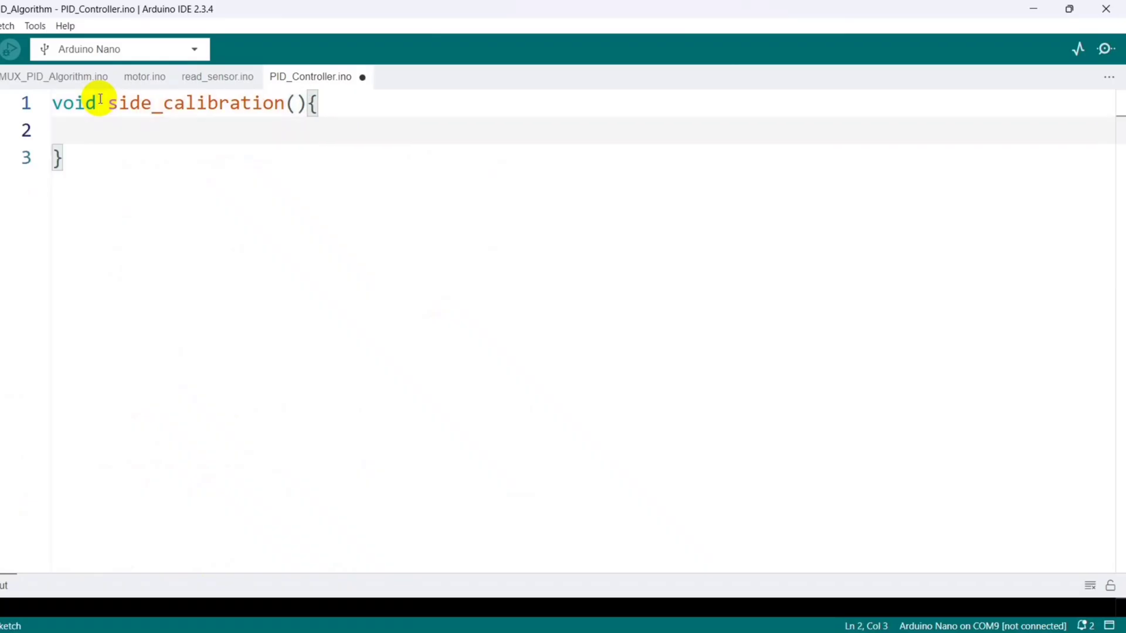
{"action": "left_click", "coordinate": [220, 77]}
{"action": "scroll", "coordinate": [264, 159], "scroll_direction": "up", "scroll_amount": 6}
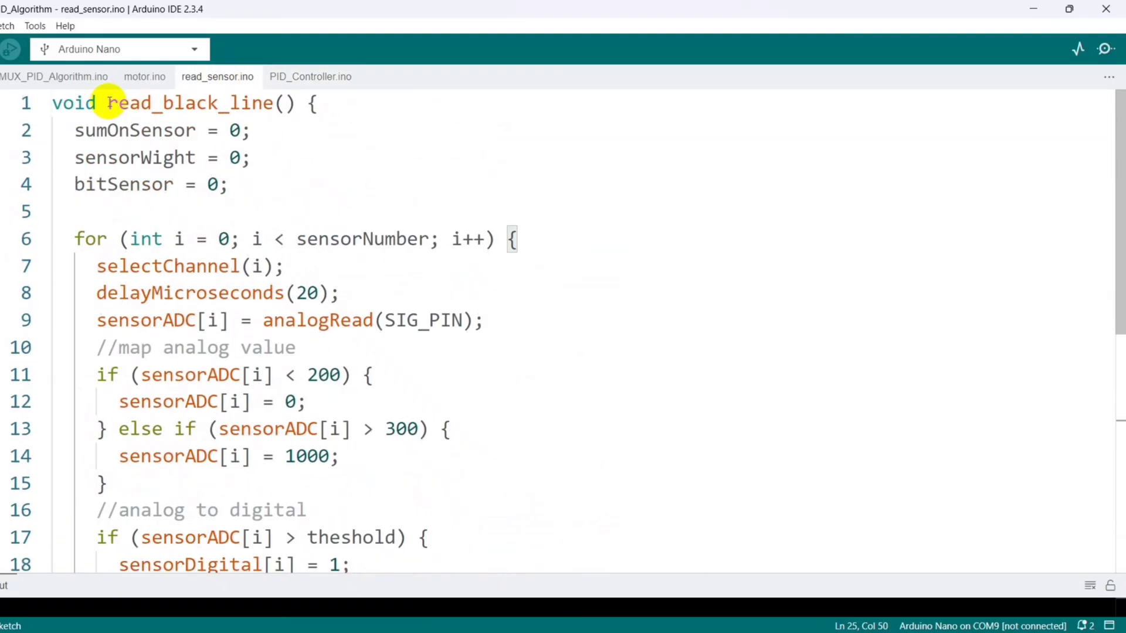
{"action": "left_click_drag", "start_coordinate": [107, 103], "coordinate": [299, 104]}
{"action": "key", "text": "ctrl+c"}
{"action": "left_click", "coordinate": [313, 77]}
{"action": "key", "text": "ctrl+v"}
{"action": "type", "text": ";"}
{"action": "key", "text": "Return"}
{"action": "key", "text": "Return"}
{"action": "type", "text": "for (int i =7;i>=0; i"}
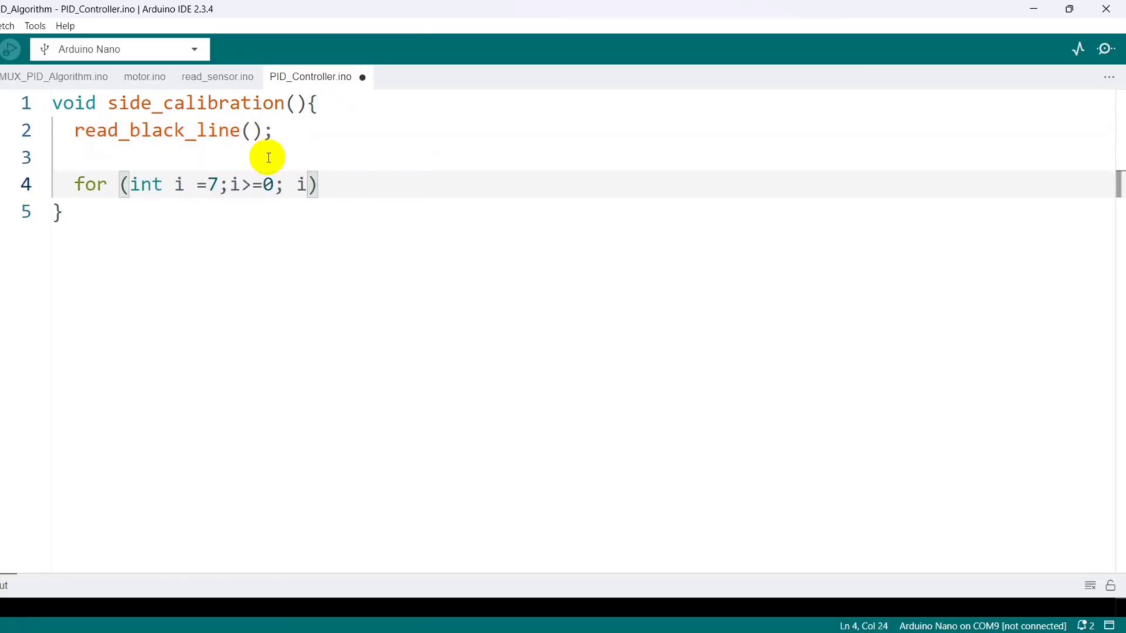
{"action": "type", "text": "--){"}
Add a for loop that prints each bit of bitSensor using bitRead(bitSensor, i).
{"action": "key", "text": "Return"}
{"action": "type", "text": "Serial.print"}
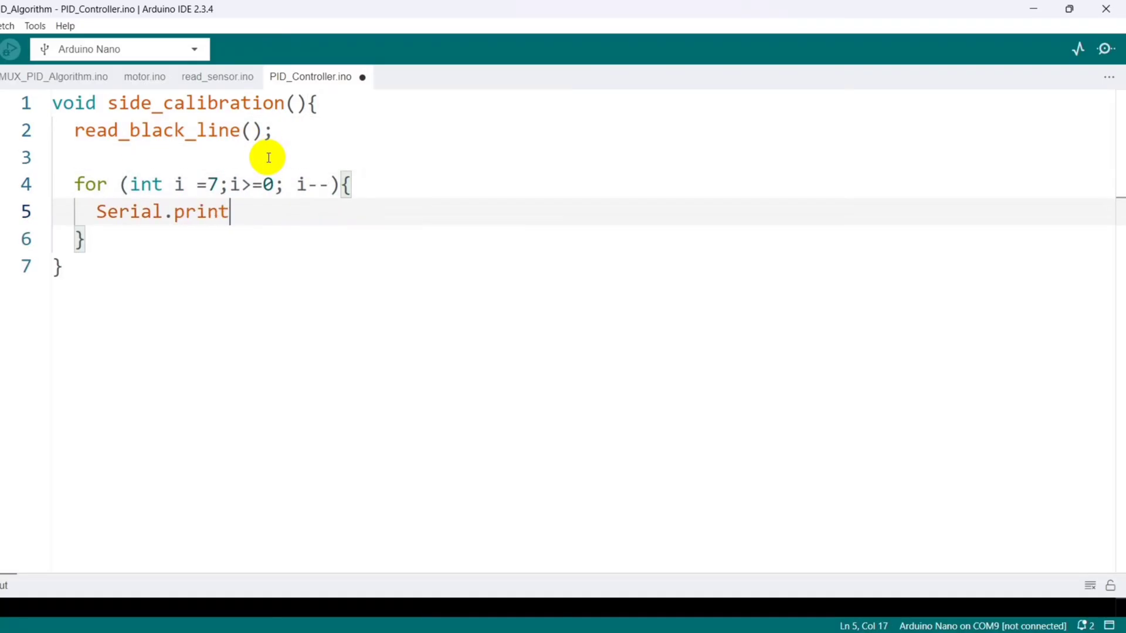
{"action": "type", "text": "(String(bitRead("}
{"action": "left_click", "coordinate": [202, 71]}
{"action": "double_click", "coordinate": [115, 184]}
{"action": "key", "text": "ctrl+c"}
{"action": "left_click", "coordinate": [301, 75]}
{"action": "key", "text": "ctrl+v"}
{"action": "left_click", "coordinate": [580, 215]}
{"action": "type", "text": ";"}
{"action": "left_click", "coordinate": [508, 212]}
{"action": "type", "text": ", i"}
{"action": "left_click", "coordinate": [100, 237]}
{"action": "key", "text": "Return"}
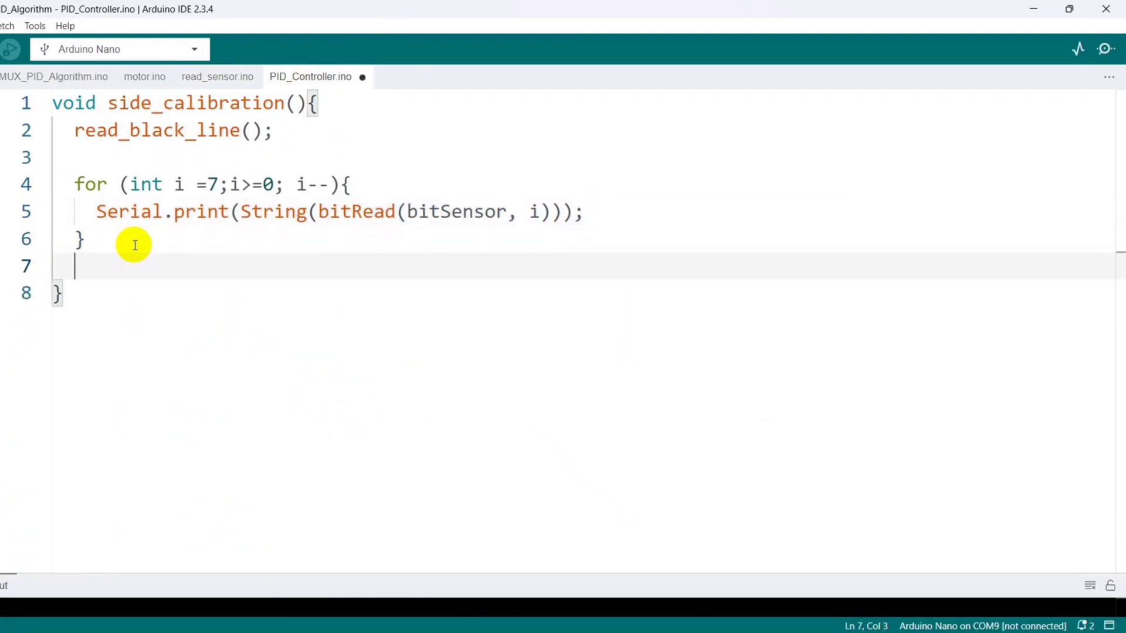
{"action": "key", "text": "Return"}
Comment the sensor-read line and the bit-print line.
{"action": "left_click", "coordinate": [353, 128]}
{"action": "type", "text": "//take sensor reading"}
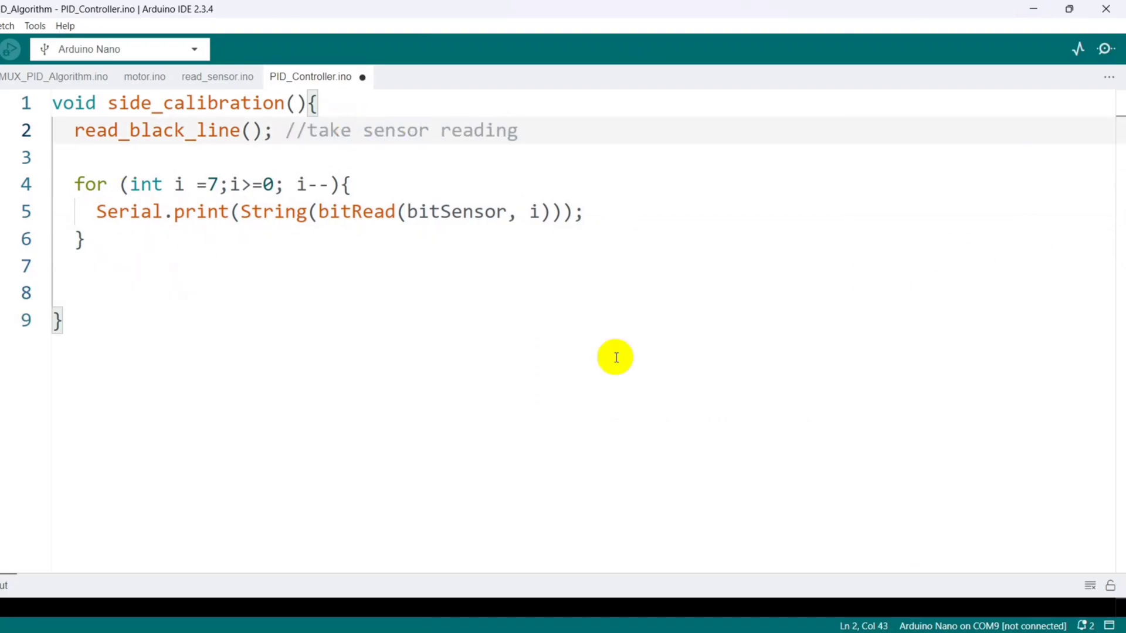
{"action": "left_click", "coordinate": [115, 271]}
{"action": "left_click", "coordinate": [131, 293]}
{"action": "left_click", "coordinate": [529, 192]}
{"action": "type", "text": "//display bitsensor data"}
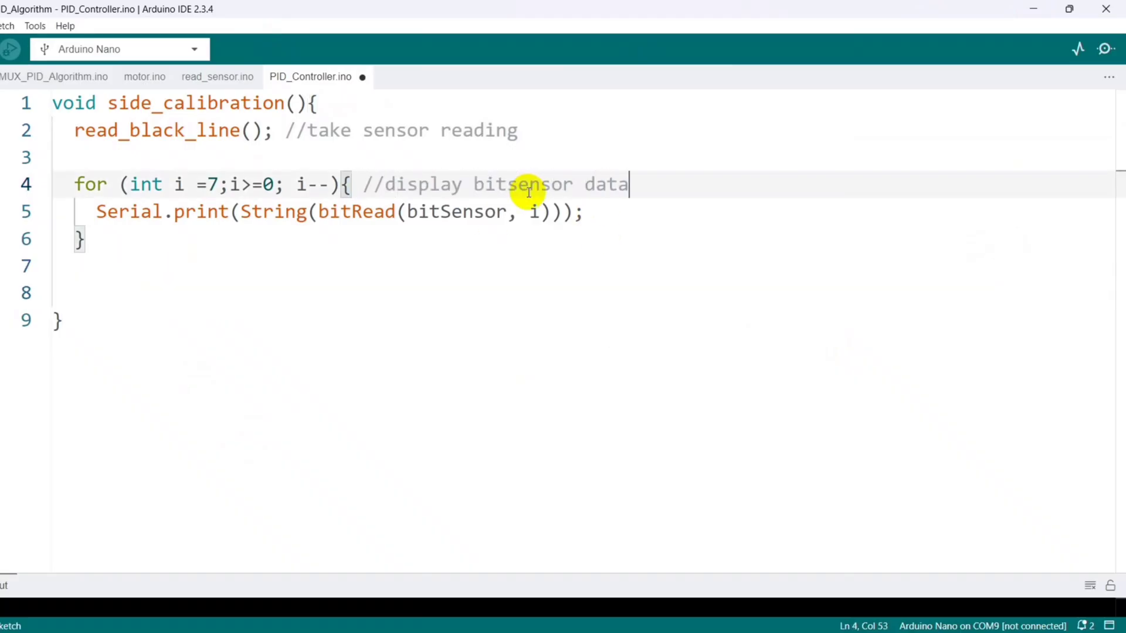
Add an if branch comparing bitSensor to the left binary pattern and printing Left.
{"action": "left_click", "coordinate": [168, 291]}
{"action": "type", "text": "i"}
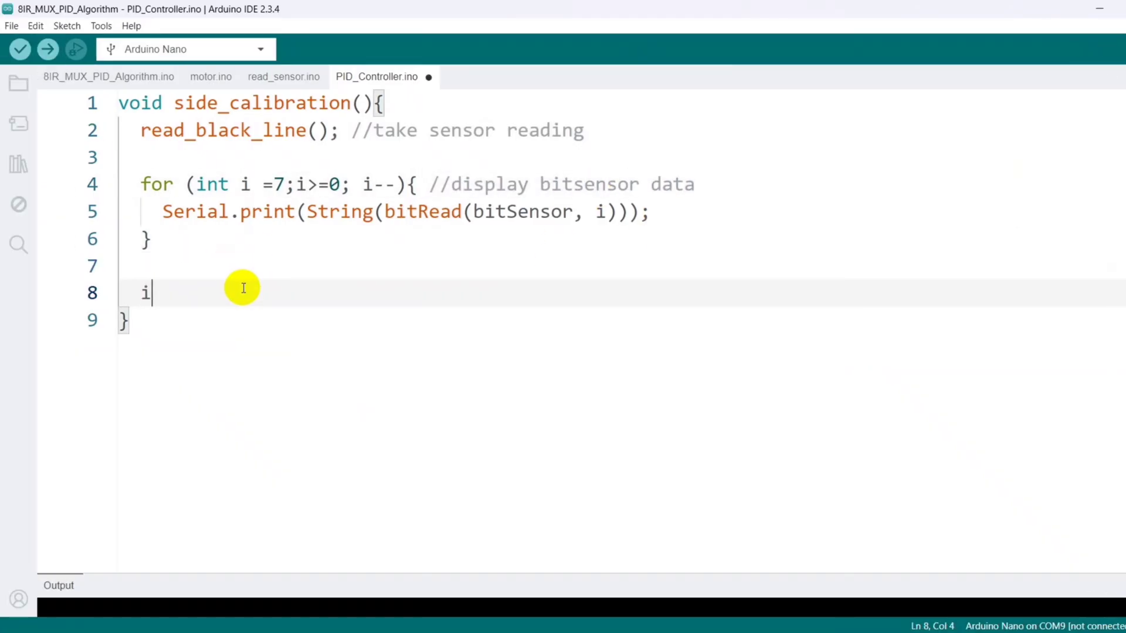
{"action": "type", "text": "f("}
{"action": "double_click", "coordinate": [523, 211]}
{"action": "left_click", "coordinate": [173, 293]}
{"action": "key", "text": "ctrl+v"}
{"action": "type", "text": "== 0b100"}
{"action": "left_click", "coordinate": [451, 293]}
{"action": "type", "text": "{"}
{"action": "key", "text": "Return"}
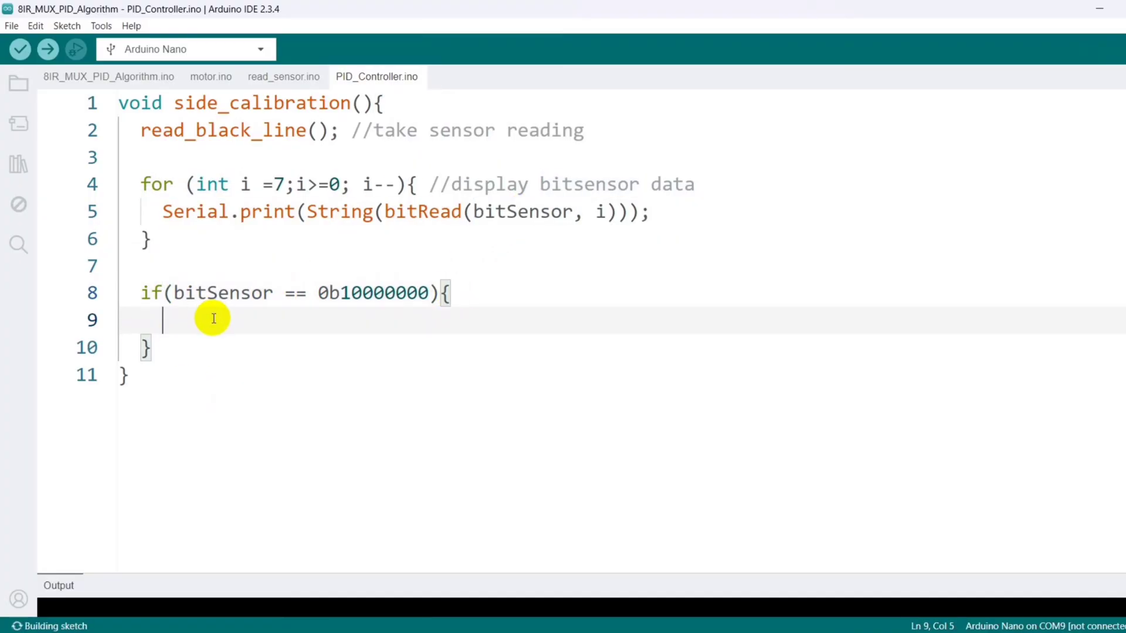
{"action": "type", "text": "Serial.print(\"  Side: Left"}
{"action": "key", "text": "End"}
{"action": "type", "text": ";"}
Add an else-if branch with the right-side pattern that prints Right.
{"action": "left_click_drag", "start_coordinate": [154, 348], "coordinate": [143, 320]}
{"action": "left_click", "coordinate": [156, 346]}
{"action": "type", "text": "ele"}
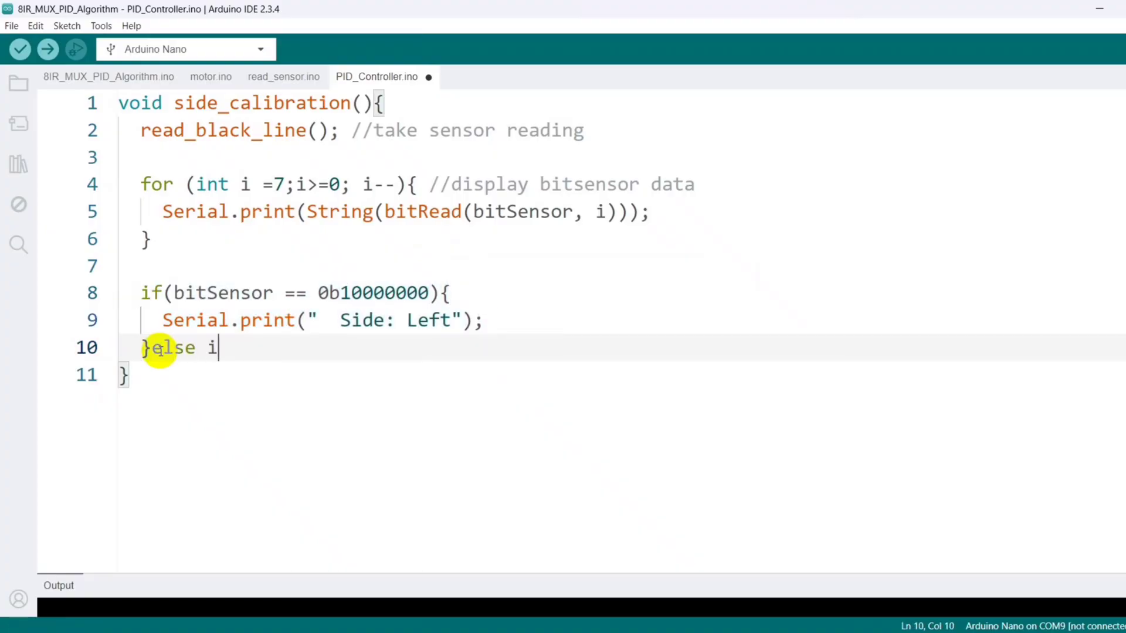
{"action": "key", "text": "ctrl+s"}
{"action": "left_click_drag", "start_coordinate": [163, 293], "coordinate": [149, 347]}
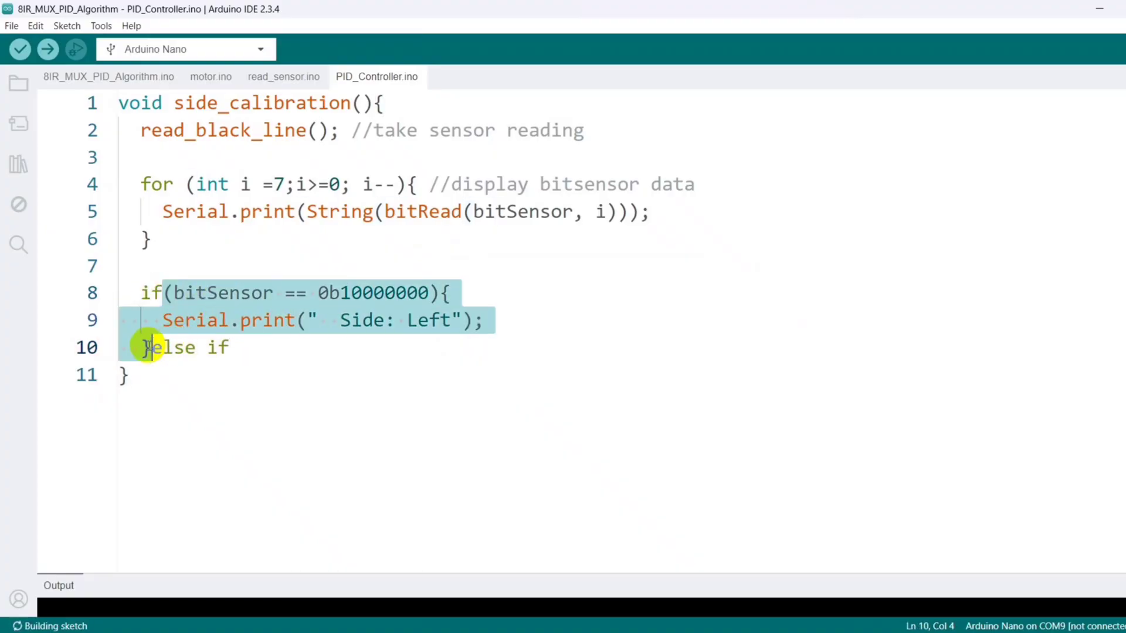
{"action": "key", "text": "ctrl+c"}
{"action": "left_click", "coordinate": [258, 348]}
{"action": "key", "text": "ctrl+v"}
{"action": "left_click", "coordinate": [429, 347]}
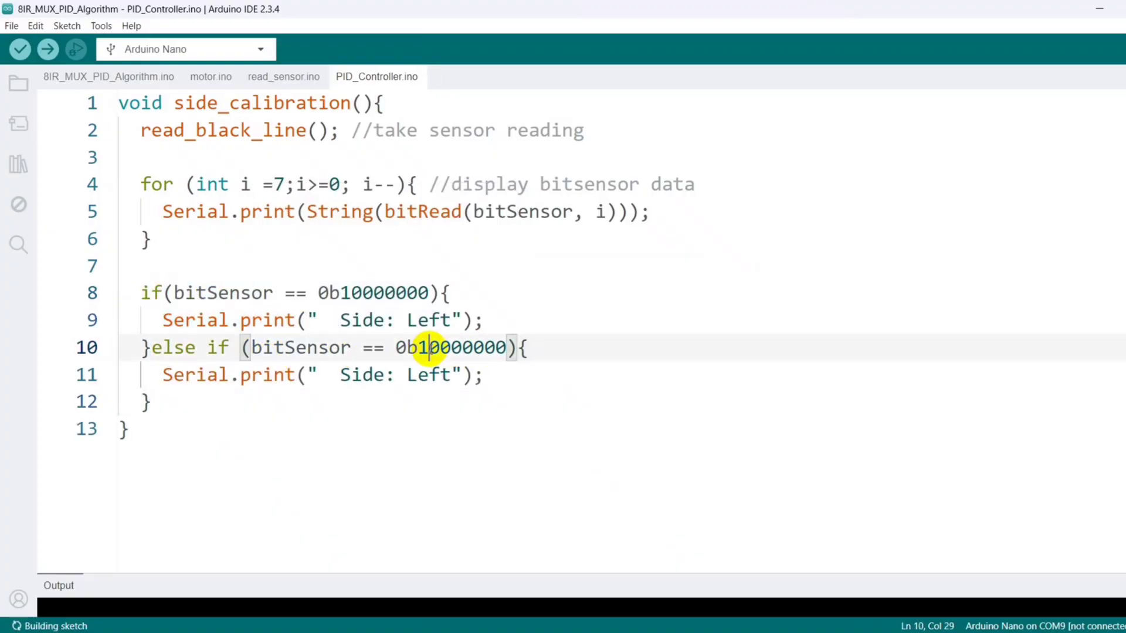
{"action": "key", "text": "BackSpace"}
{"action": "type", "text": "1"}
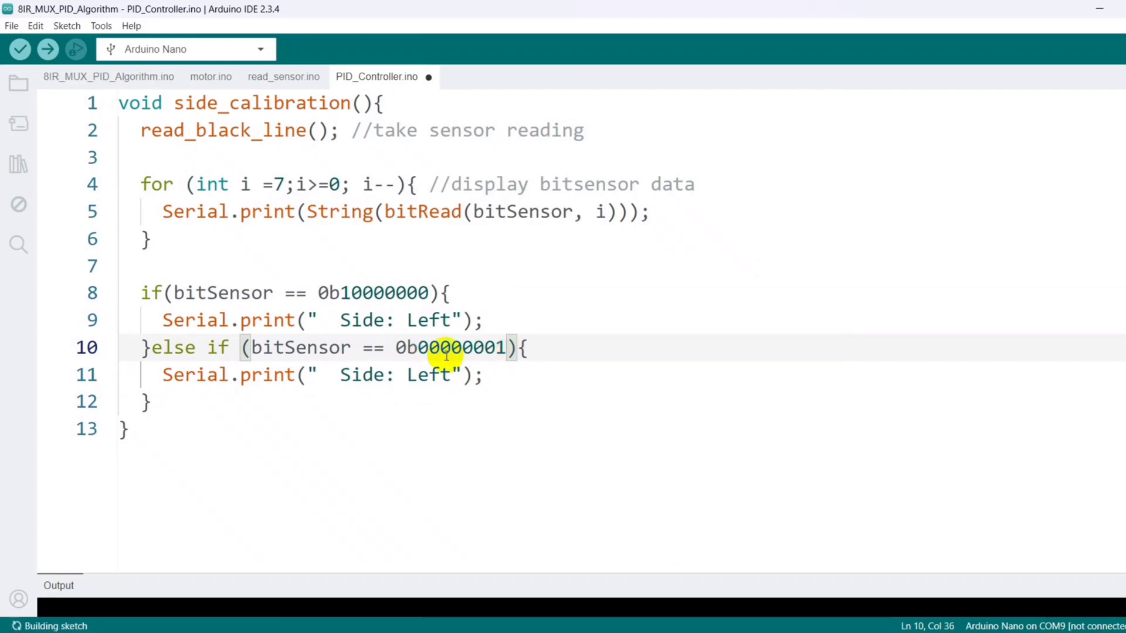
{"action": "double_click", "coordinate": [430, 375]}
{"action": "type", "text": "Right"}
Add a final else branch printing NULL and auto-format the code.
{"action": "left_click", "coordinate": [193, 391]}
{"action": "type", "text": "else{"}
{"action": "key", "text": "Return"}
{"action": "left_click_drag", "start_coordinate": [161, 375], "coordinate": [495, 374]}
{"action": "left_click", "coordinate": [200, 431]}
{"action": "key", "text": "ctrl+v"}
{"action": "double_click", "coordinate": [433, 428]}
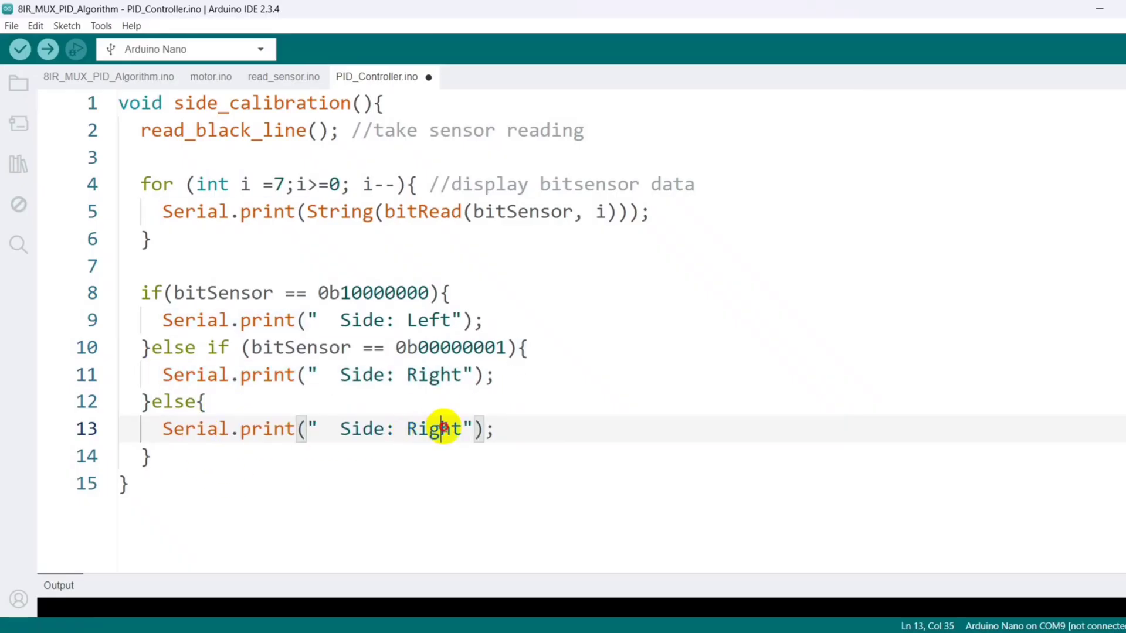
{"action": "type", "text": "NULL"}
{"action": "key", "text": "ctrl+s"}
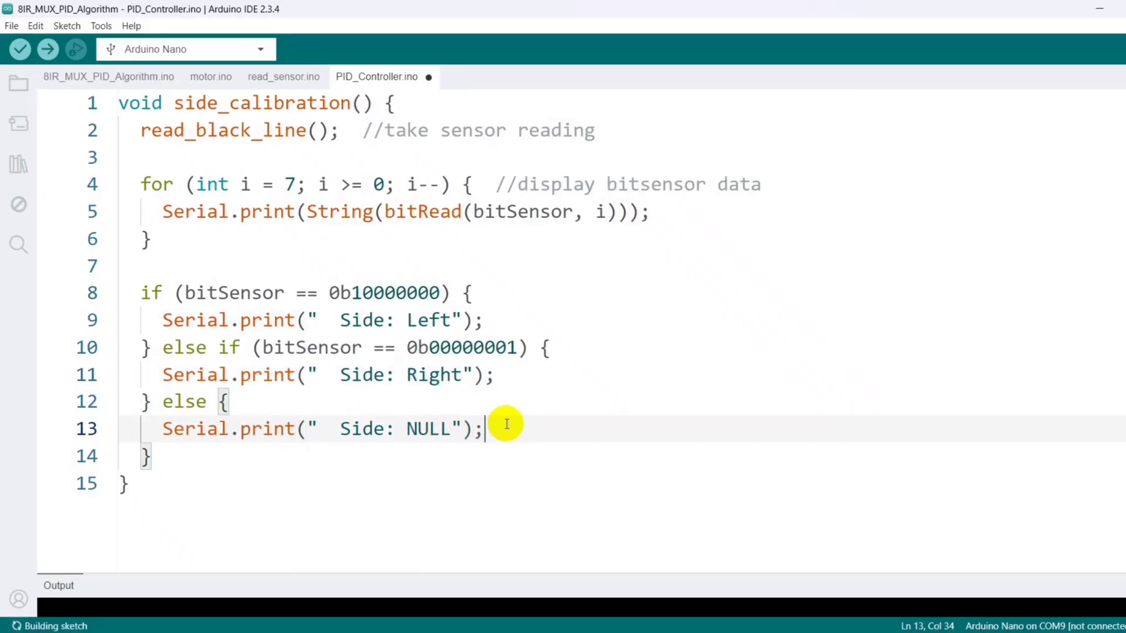
End side_calibration() with a Serial.println() newline and start a verify compile.
{"action": "left_click", "coordinate": [225, 442]}
{"action": "key", "text": "Return"}
{"action": "key", "text": "Return"}
{"action": "type", "text": "Serial."}
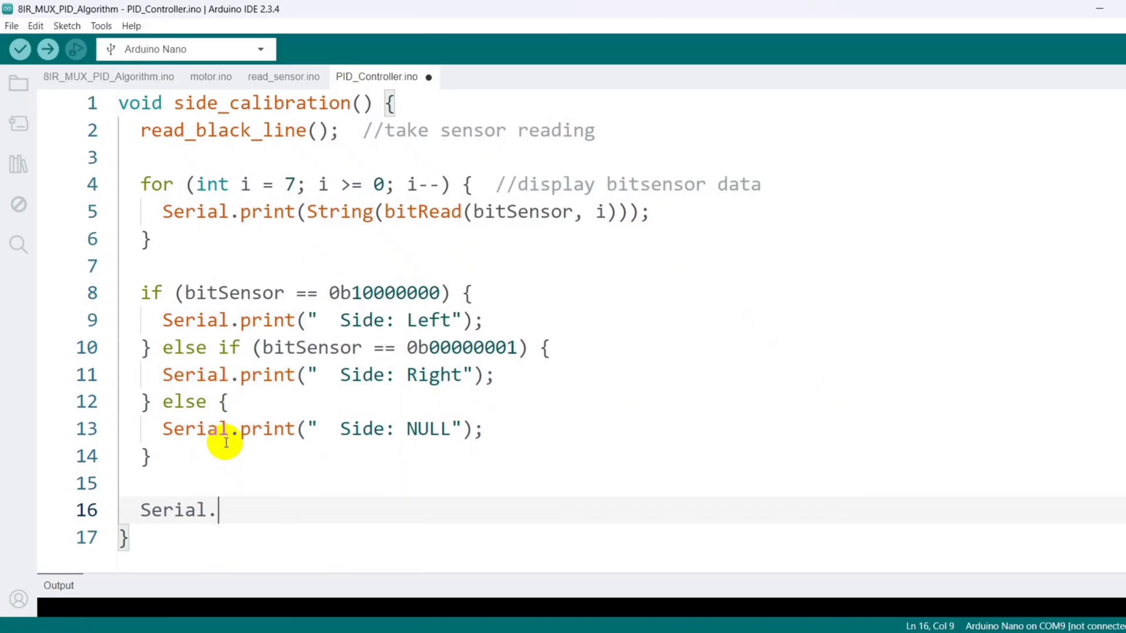
{"action": "type", "text": "println();"}
{"action": "left_click_drag", "start_coordinate": [176, 102], "coordinate": [371, 103]}
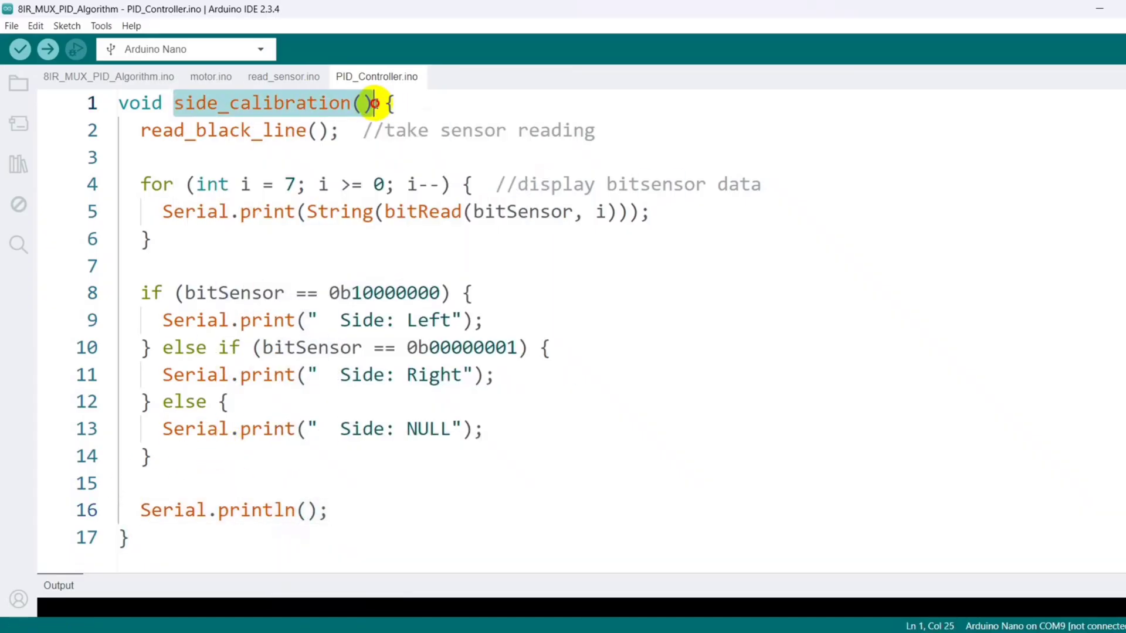
{"action": "left_click", "coordinate": [258, 156]}
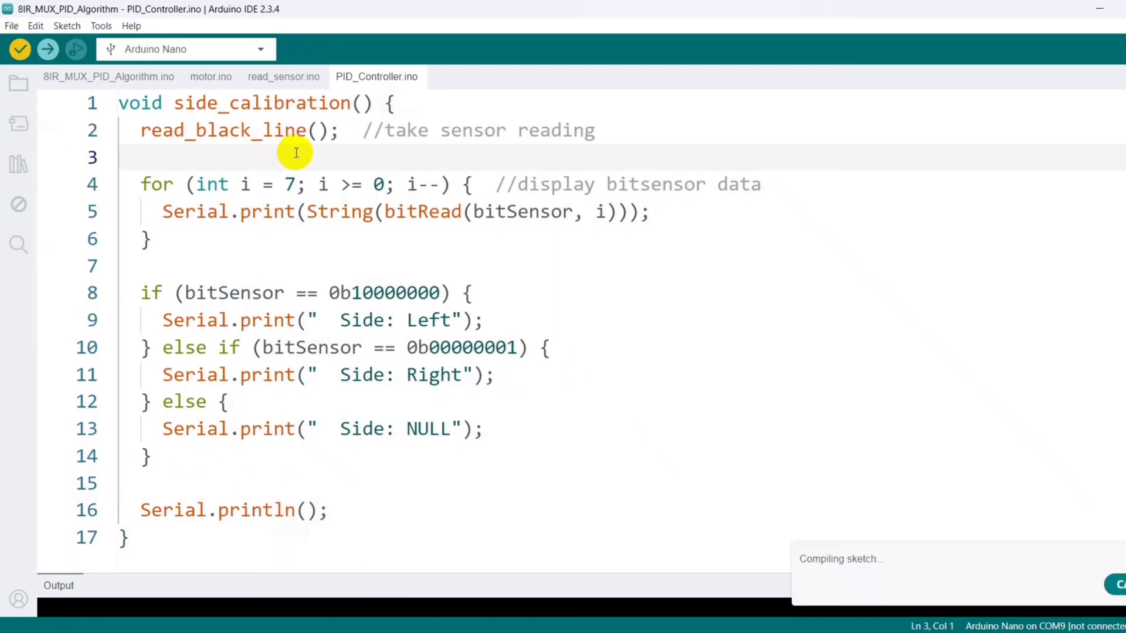
Call side_calibration() inside the button 2 while(1) loop and upload the sketch with Ctrl+U.
{"action": "left_click_drag", "start_coordinate": [174, 103], "coordinate": [372, 104]}
{"action": "left_click", "coordinate": [110, 76]}
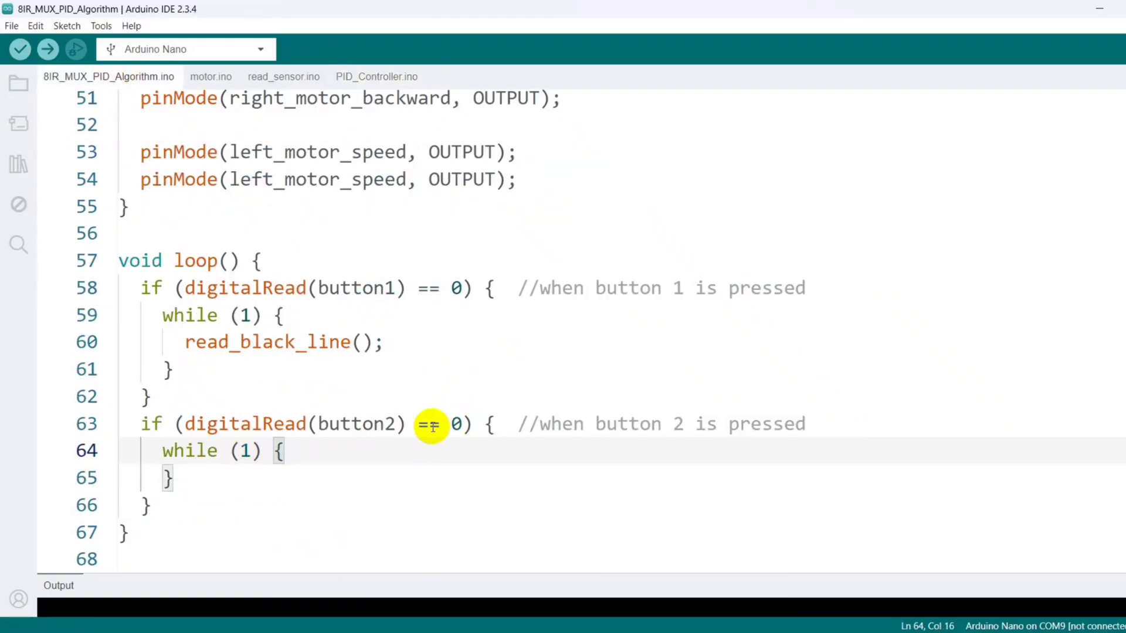
{"action": "left_click", "coordinate": [319, 452]}
{"action": "key", "text": "Return"}
{"action": "key", "text": "ctrl+v"}
{"action": "type", "text": ";"}
{"action": "scroll", "coordinate": [322, 442], "scroll_direction": "up", "scroll_amount": 1}
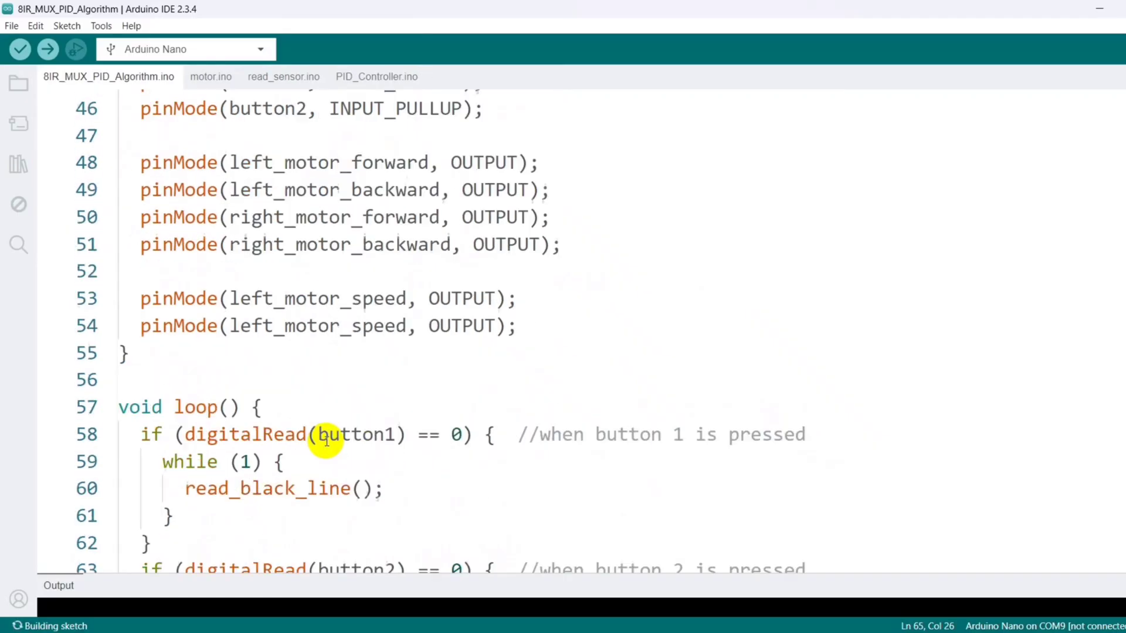
{"action": "scroll", "coordinate": [322, 442], "scroll_direction": "down", "scroll_amount": 1}
{"action": "left_click", "coordinate": [100, 26]}
{"action": "key", "text": "ctrl+u"}
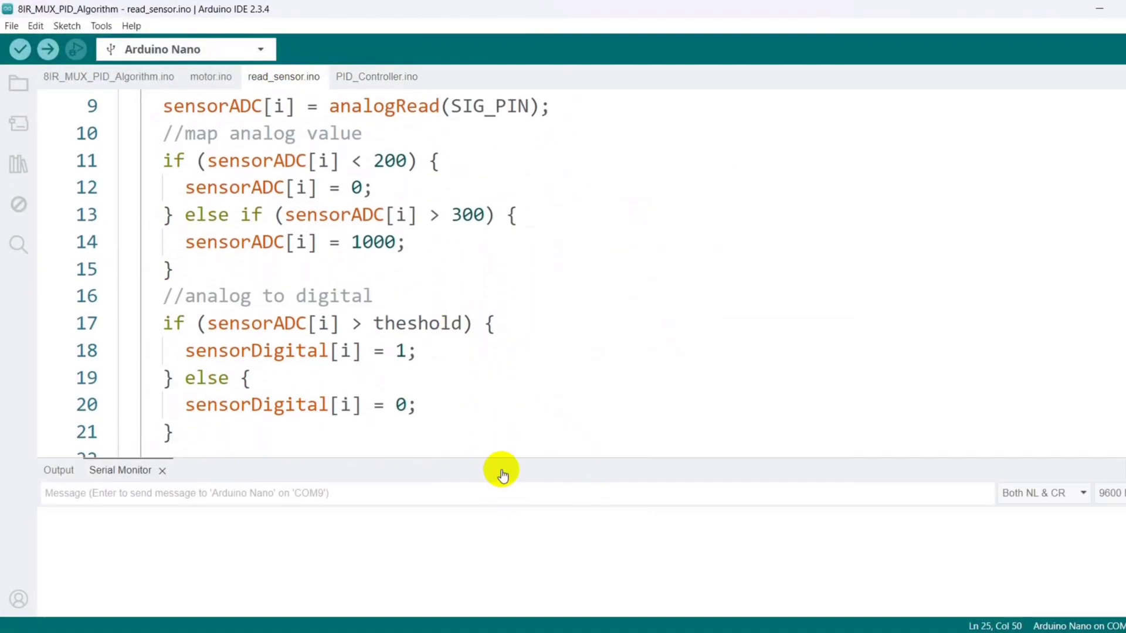
Enlarge the editor, change line 25 to bitWeight[7 - i] and auto-format.
{"action": "left_click_drag", "start_coordinate": [498, 457], "coordinate": [494, 579]}
{"action": "scroll", "coordinate": [491, 476], "scroll_direction": "down", "scroll_amount": 1}
{"action": "scroll", "coordinate": [491, 476], "scroll_direction": "down", "scroll_amount": 1}
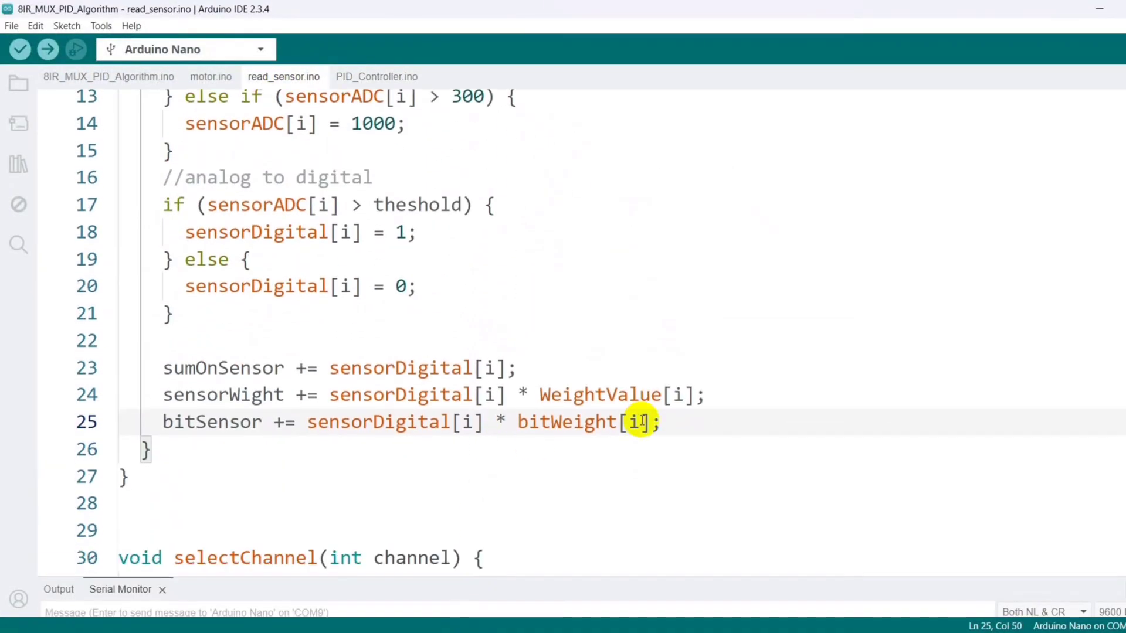
{"action": "left_click", "coordinate": [627, 422]}
{"action": "type", "text": "7-"}
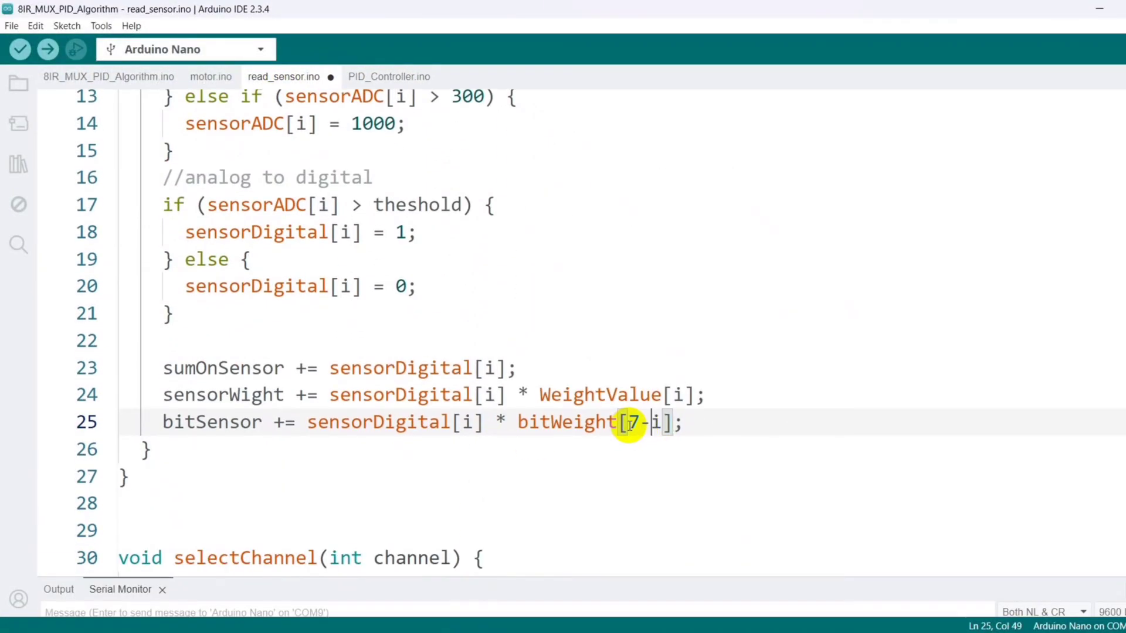
{"action": "key", "text": "ctrl+t"}
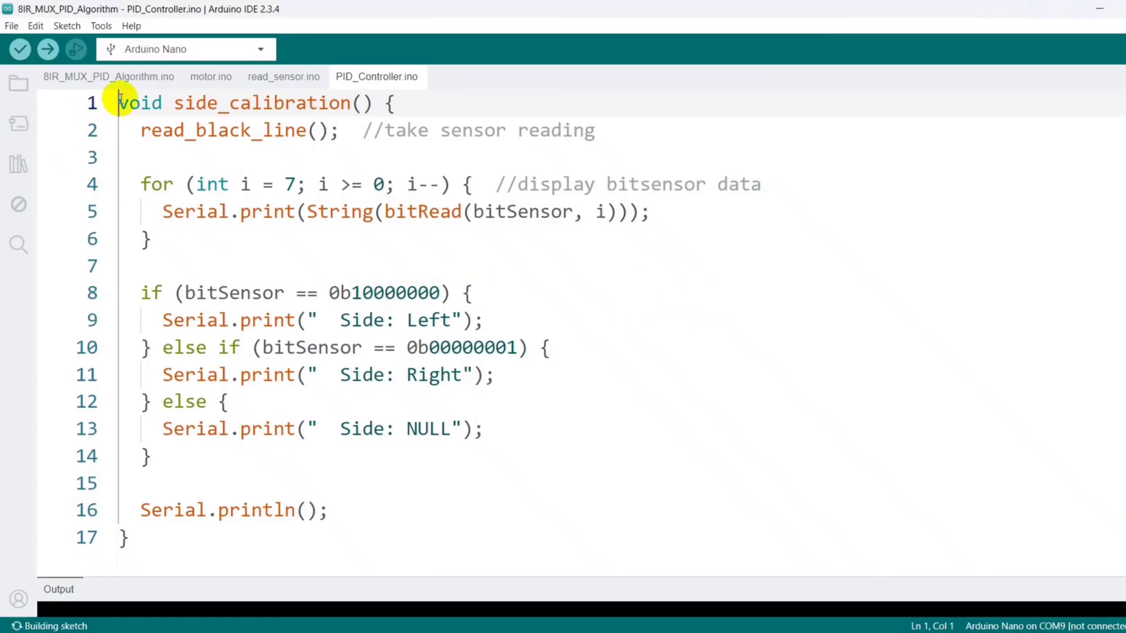
Add void PID_Controller() above side_calibration with read_black_line(); as its first statement.
{"action": "key", "text": "Return"}
{"action": "key", "text": "Return"}
{"action": "left_click", "coordinate": [121, 100]}
{"action": "type", "text": "void PID_Controller"}
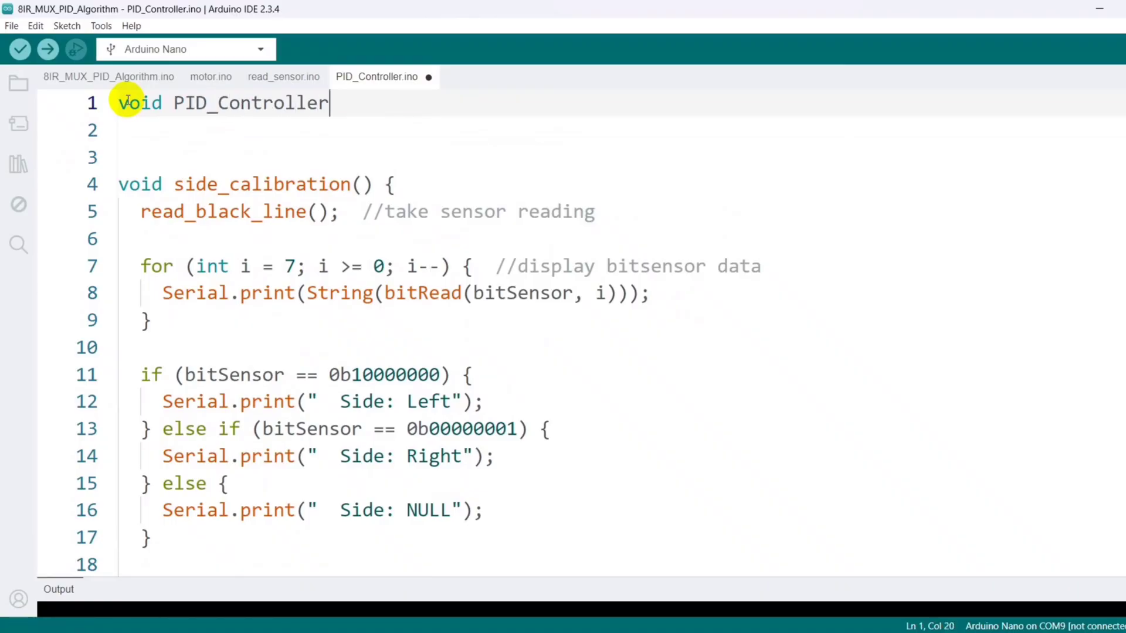
{"action": "type", "text": "{"}
{"action": "key", "text": "Return"}
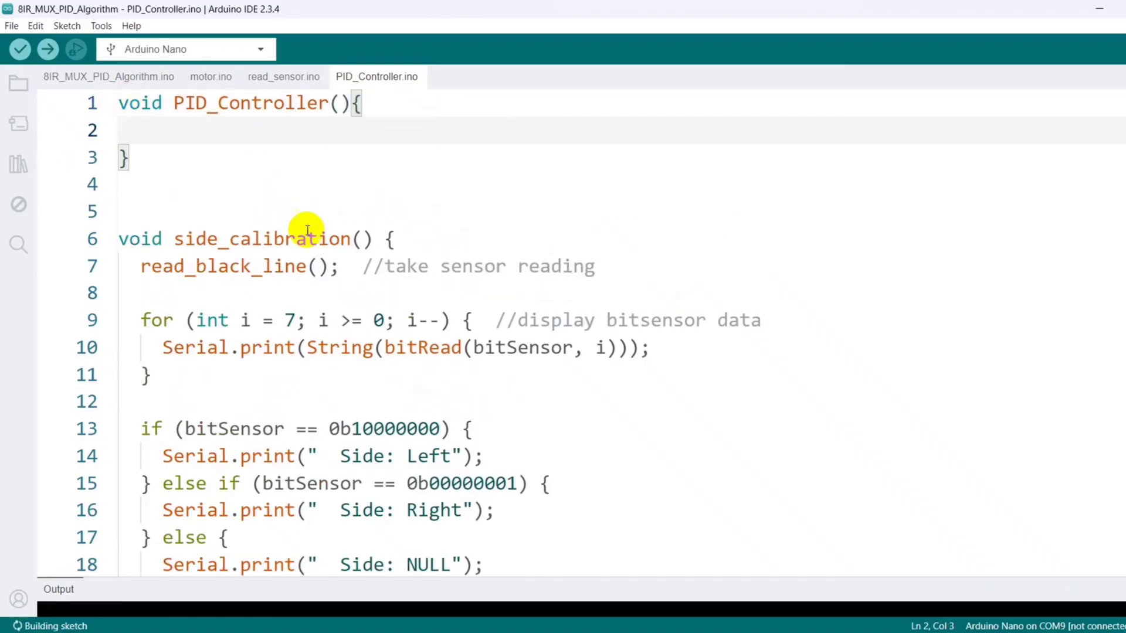
{"action": "left_click_drag", "start_coordinate": [142, 267], "coordinate": [339, 270]}
{"action": "key", "text": "ctrl+c"}
{"action": "left_click", "coordinate": [170, 128]}
{"action": "key", "text": "ctrl+v"}
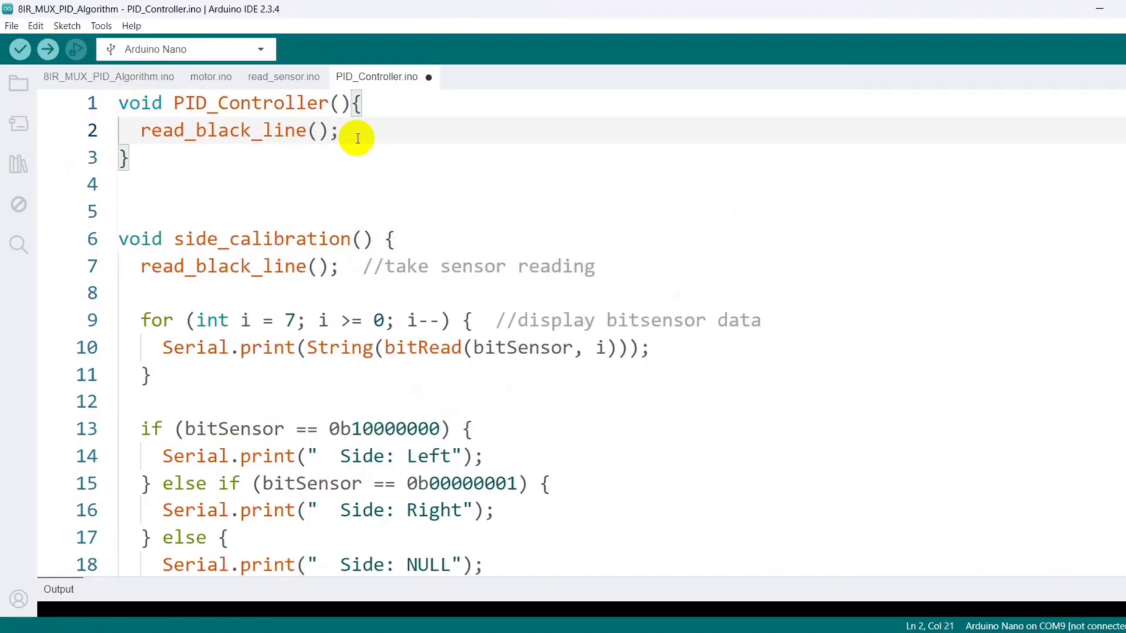
{"action": "key", "text": "Return"}
{"action": "key", "text": "Return"}
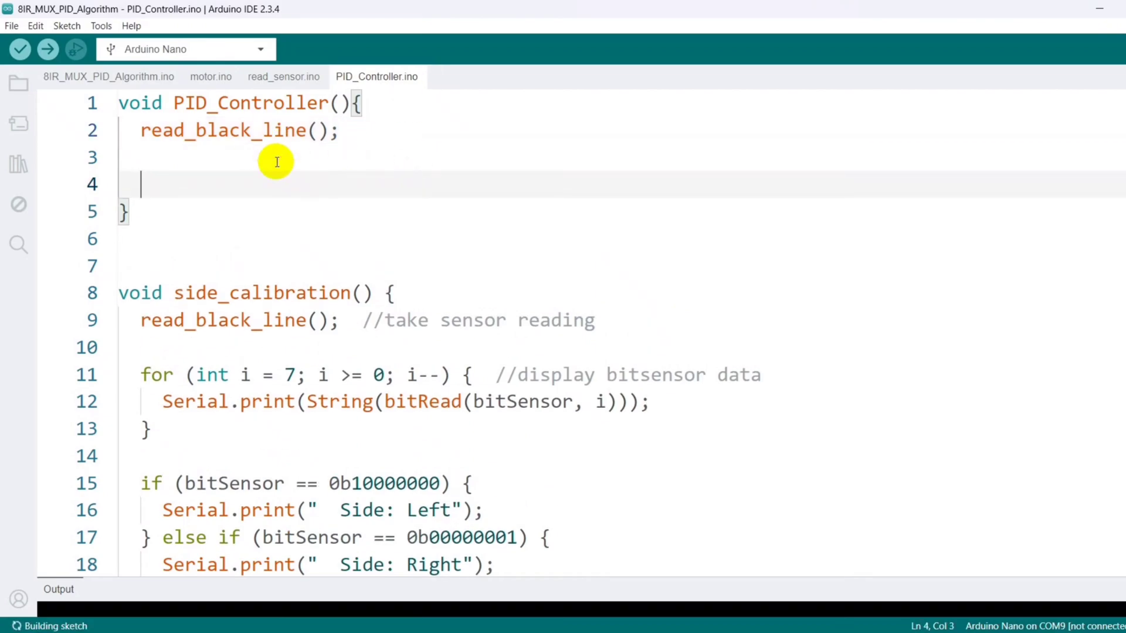
{"action": "type", "text": "if()"}
Add an if guard on sumOnSensor, copying the name from read_sensor.ino.
{"action": "left_click", "coordinate": [284, 77]}
{"action": "double_click", "coordinate": [202, 130]}
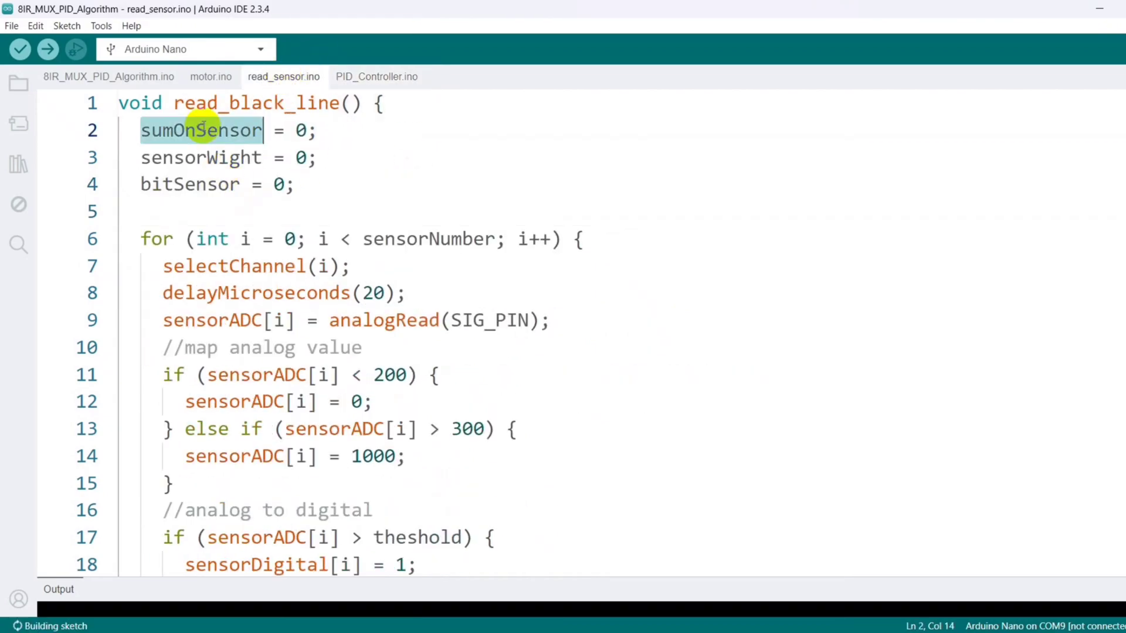
{"action": "key", "text": "ctrl+c"}
{"action": "left_click", "coordinate": [378, 77]}
{"action": "key", "text": "ctrl+v"}
{"action": "type", "text": "> 0line ton"}
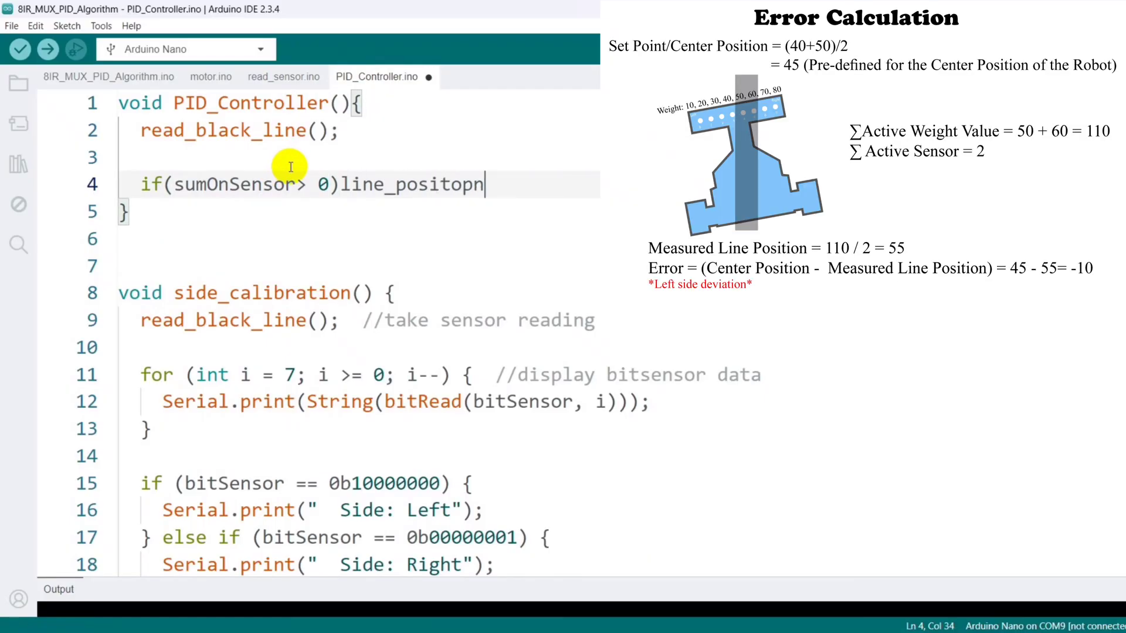
{"action": "type", "text": "="}
Compute line_position = sensorWight / sumOnSensor inside the guard and auto-format.
{"action": "left_click", "coordinate": [284, 77]}
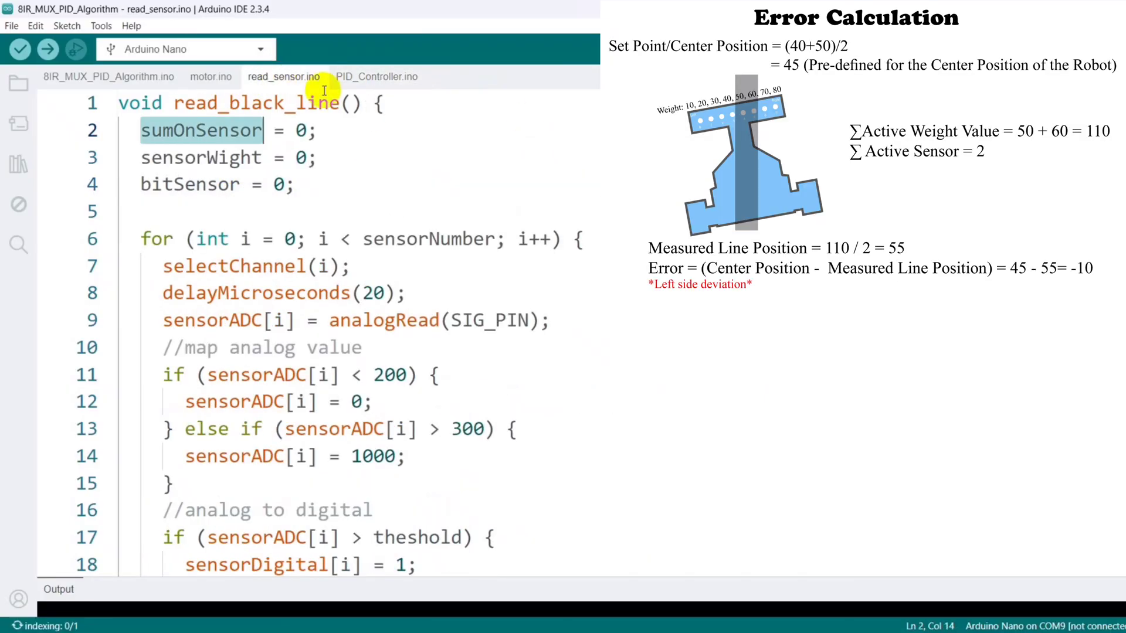
{"action": "double_click", "coordinate": [188, 157]}
{"action": "left_click", "coordinate": [376, 77]}
{"action": "key", "text": "ctrl+v"}
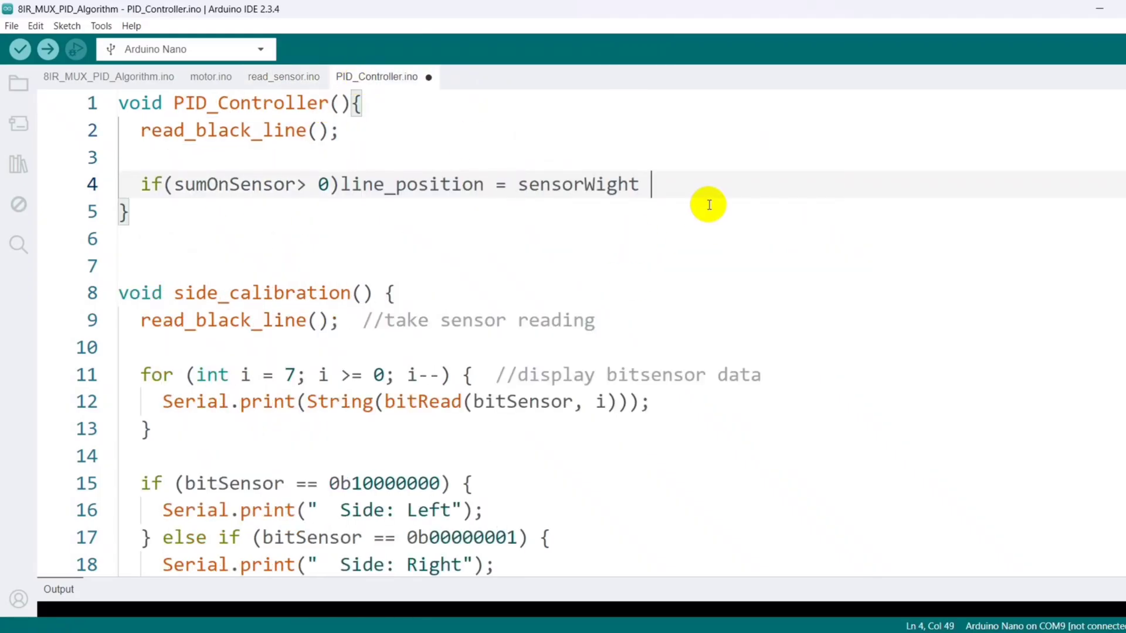
{"action": "type", "text": "/"}
{"action": "double_click", "coordinate": [243, 185]}
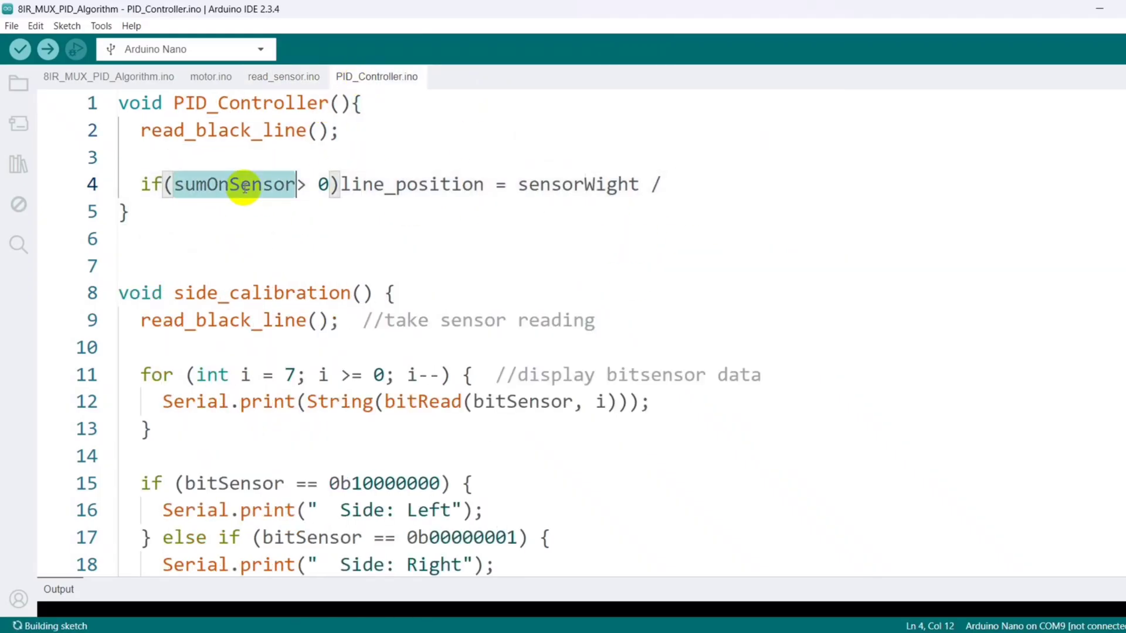
{"action": "key", "text": "ctrl+c"}
{"action": "left_click", "coordinate": [712, 184]}
{"action": "key", "text": "ctrl+v"}
{"action": "type", "text": ";"}
{"action": "key", "text": "ctrl+t"}
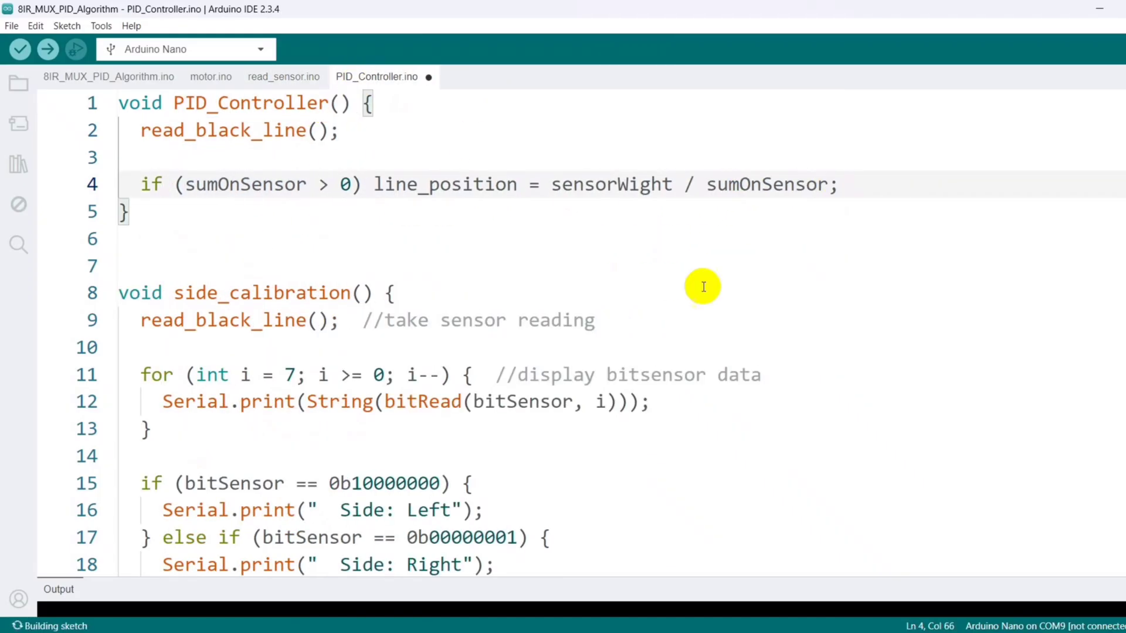
Add error = center_position - line_position on the next line.
{"action": "key", "text": "Return"}
{"action": "type", "text": "erro"}
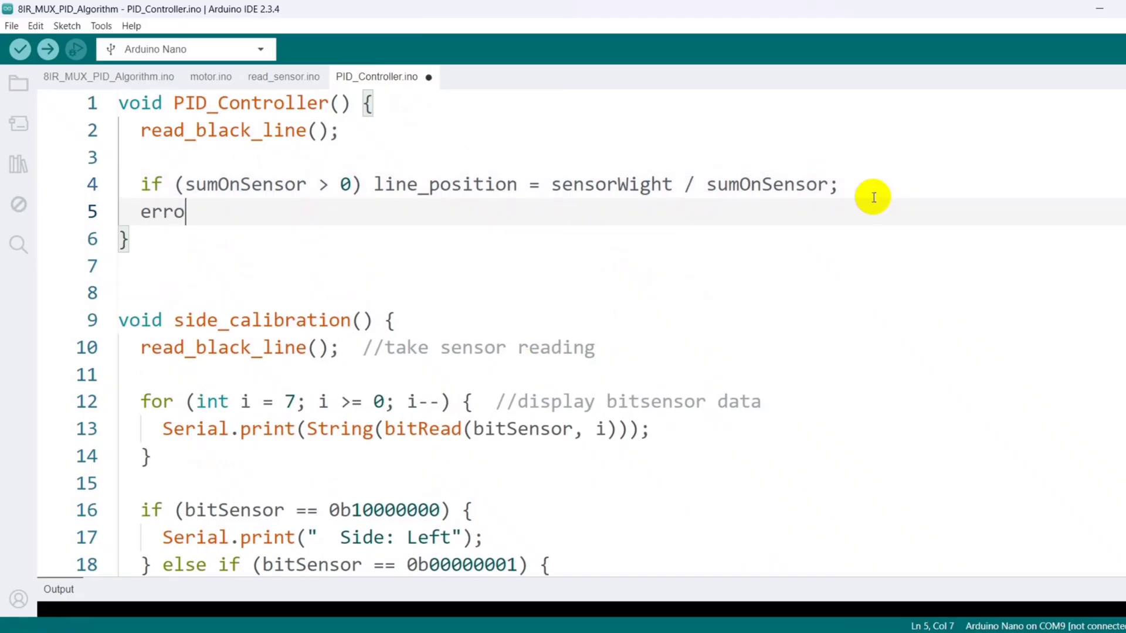
{"action": "type", "text": "r = center_positio"}
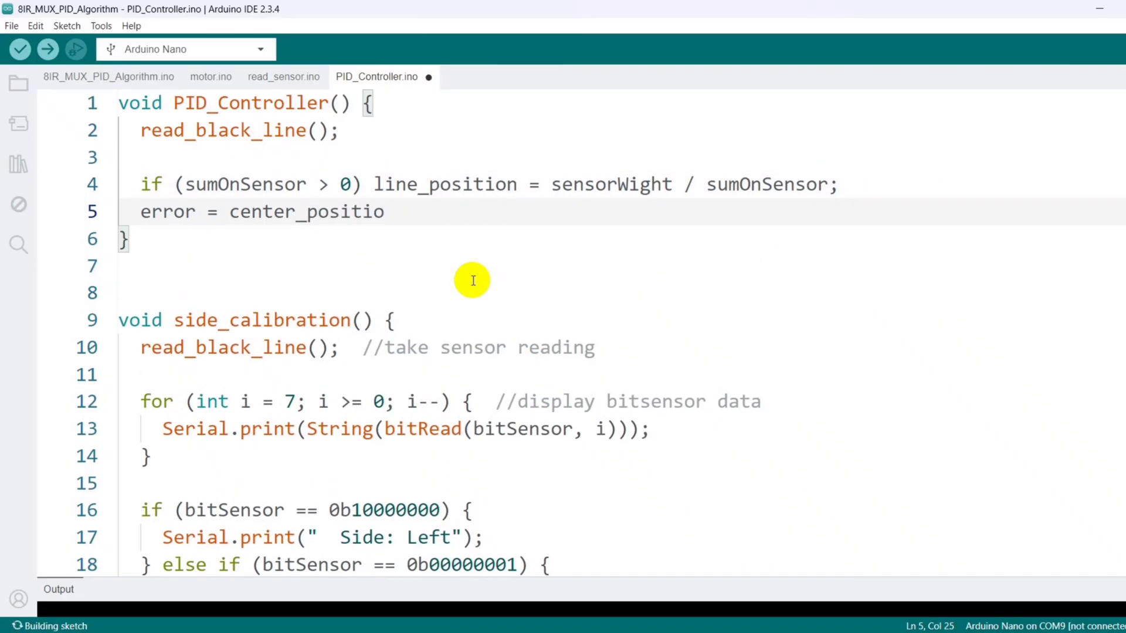
{"action": "type", "text": "n -"}
{"action": "double_click", "coordinate": [465, 185]}
{"action": "left_click", "coordinate": [461, 207]}
{"action": "key", "text": "ctrl+v"}
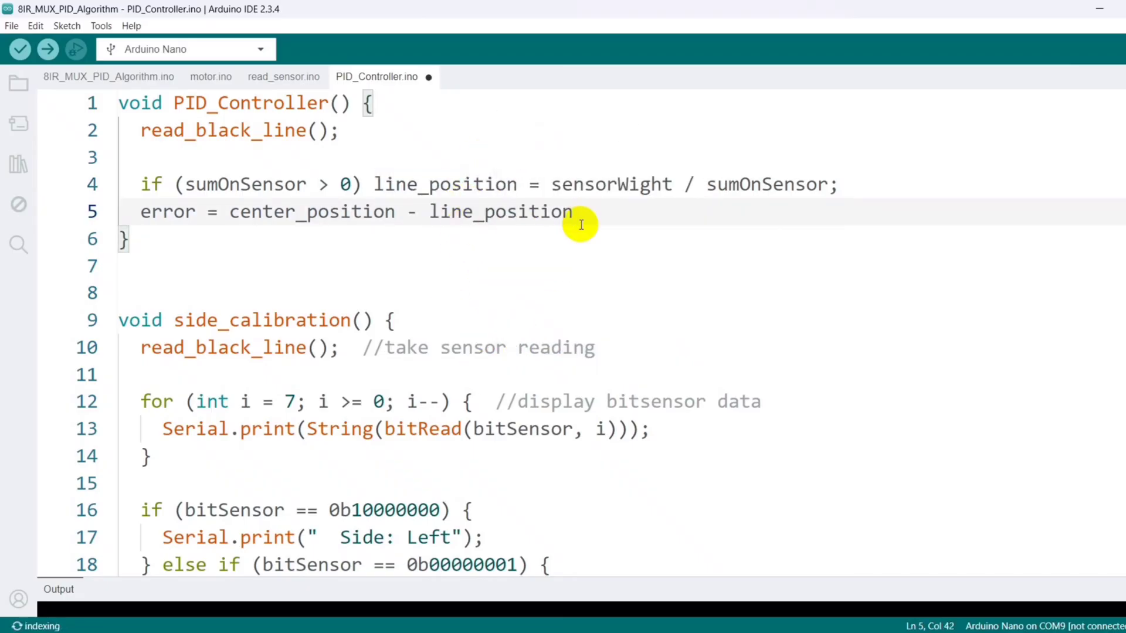
{"action": "type", "text": ";"}
{"action": "double_click", "coordinate": [466, 182]}
Declare float line_position; under //PID Variables in 8IR_MUX_PID_Algorithm.ino.
{"action": "right_click", "coordinate": [466, 183]}
{"action": "left_click", "coordinate": [495, 393]}
{"action": "left_click", "coordinate": [108, 77]}
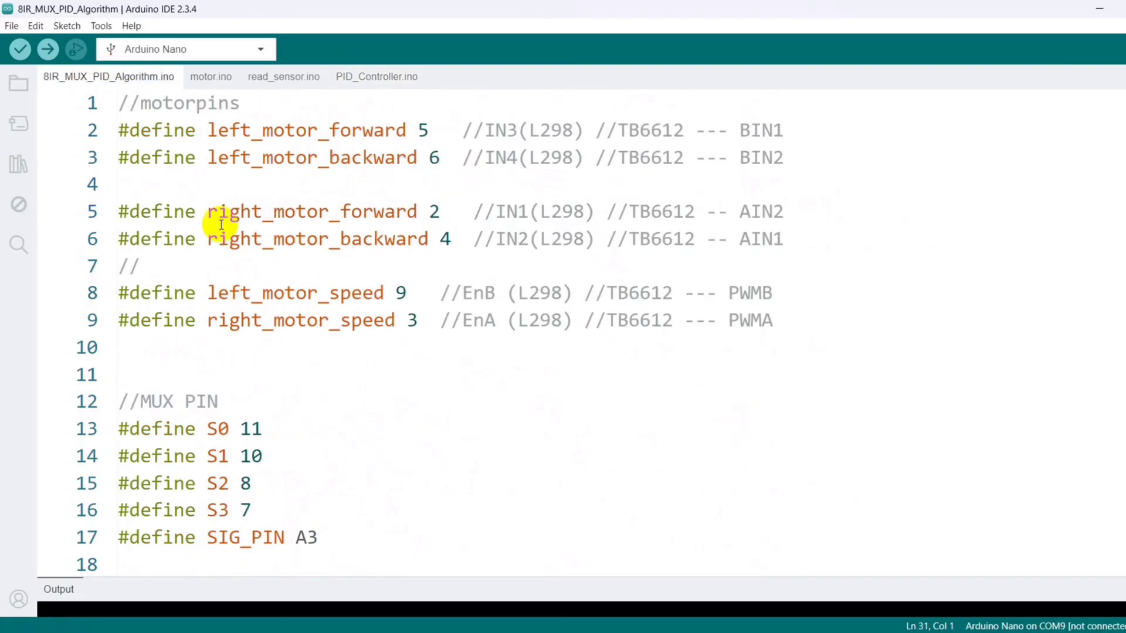
{"action": "scroll", "coordinate": [244, 352], "scroll_direction": "down", "scroll_amount": 5}
{"action": "left_click", "coordinate": [264, 426]}
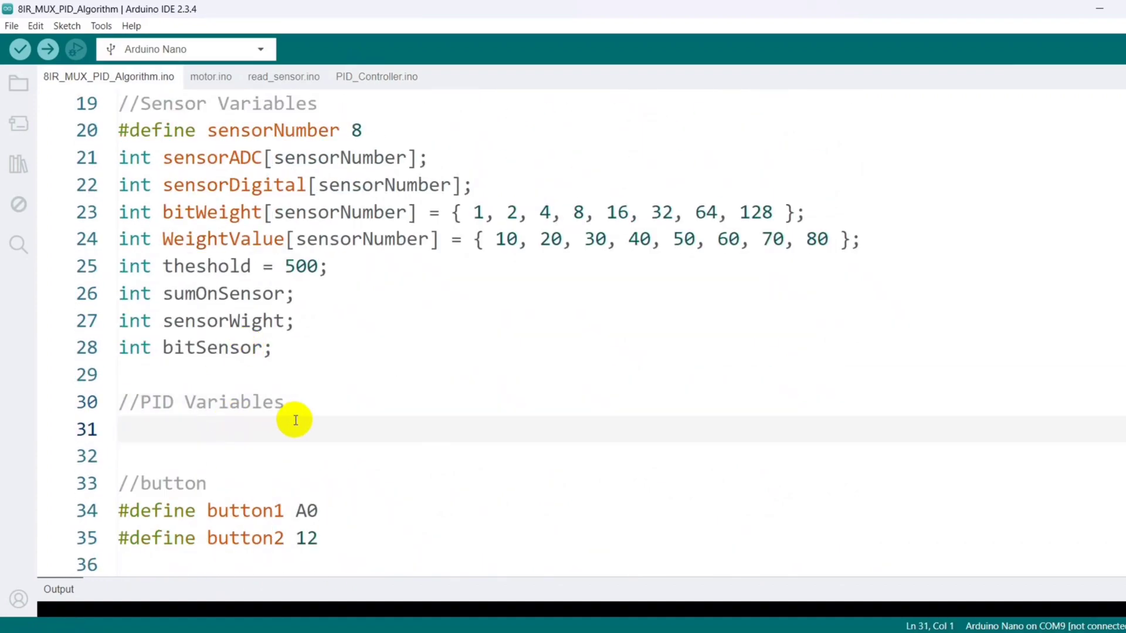
{"action": "type", "text": "float line_position;"}
Declare float error; below it, copying the name from PID_Controller.ino.
{"action": "left_click", "coordinate": [376, 77]}
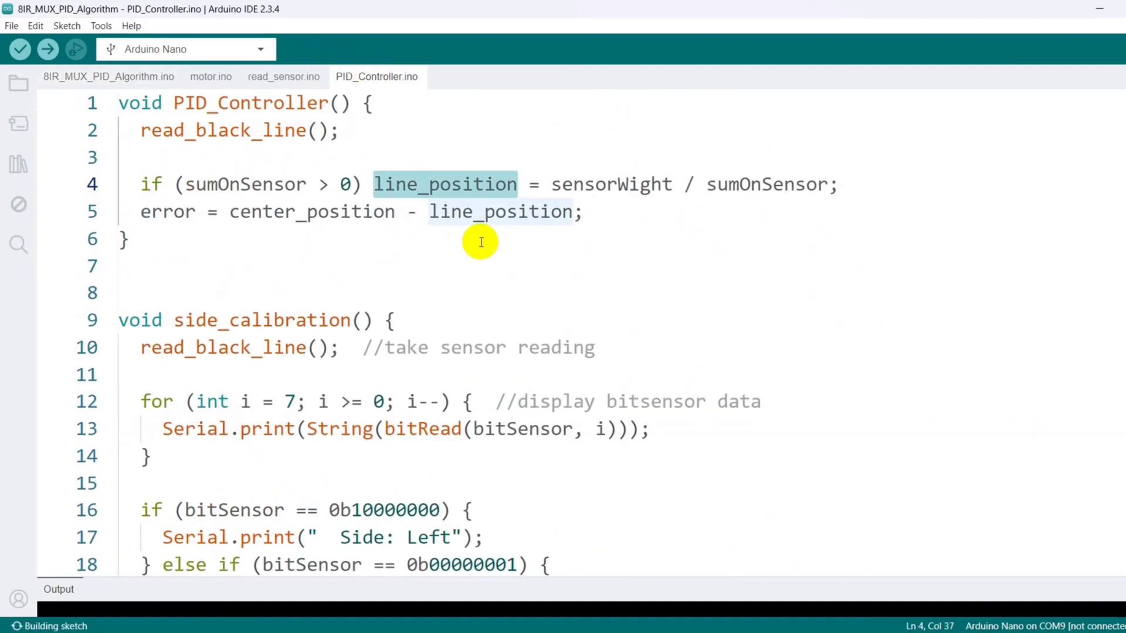
{"action": "left_click", "coordinate": [175, 211]}
{"action": "double_click", "coordinate": [174, 211]}
{"action": "left_click", "coordinate": [76, 76]}
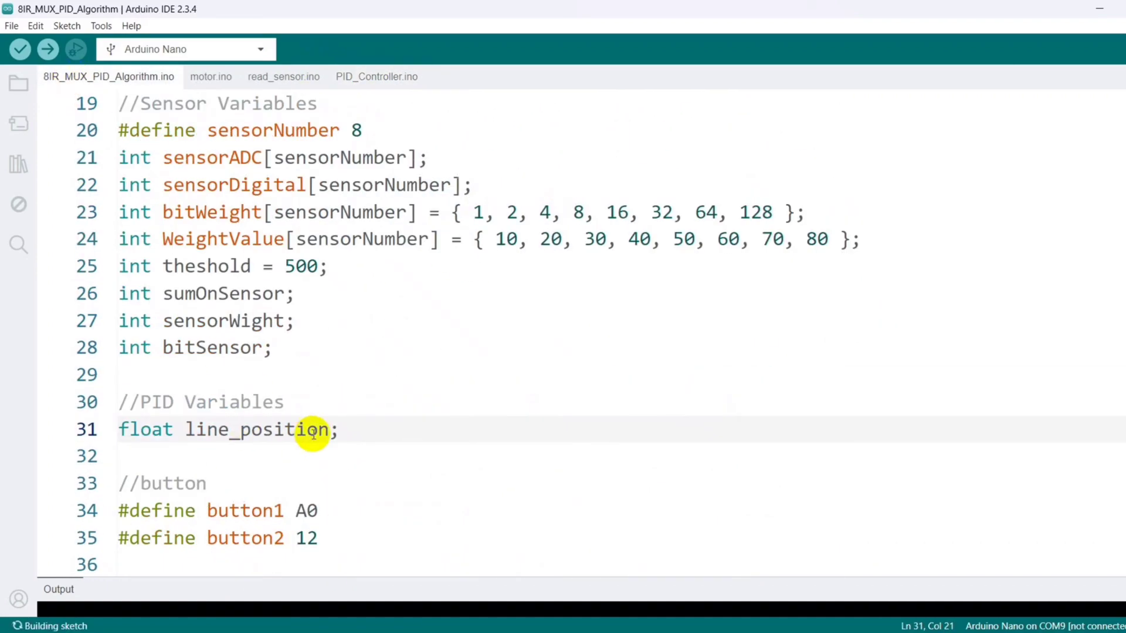
{"action": "key", "text": "Return"}
{"action": "type", "text": "float error;"}
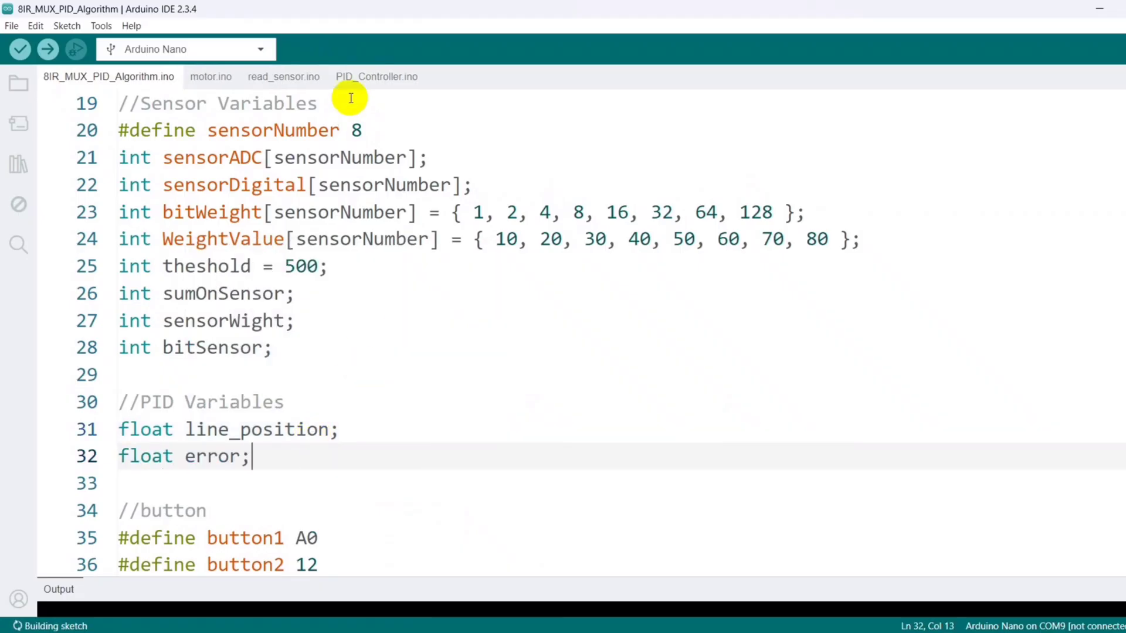
Declare float center_position = 45, midway between the middle weights 40 and 50.
{"action": "left_click", "coordinate": [376, 77]}
{"action": "double_click", "coordinate": [269, 211]}
{"action": "right_click", "coordinate": [279, 217]}
{"action": "left_click", "coordinate": [317, 435]}
{"action": "left_click", "coordinate": [68, 77]}
{"action": "key", "text": "Return"}
{"action": "type", "text": "float center_position"}
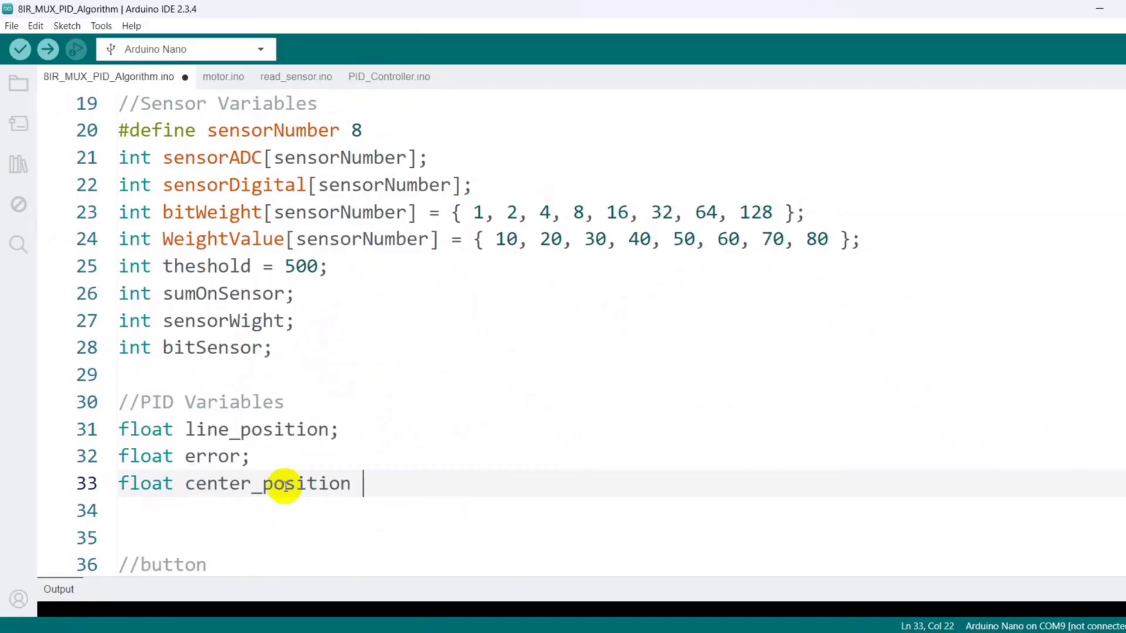
{"action": "type", "text": "="}
{"action": "double_click", "coordinate": [227, 238]}
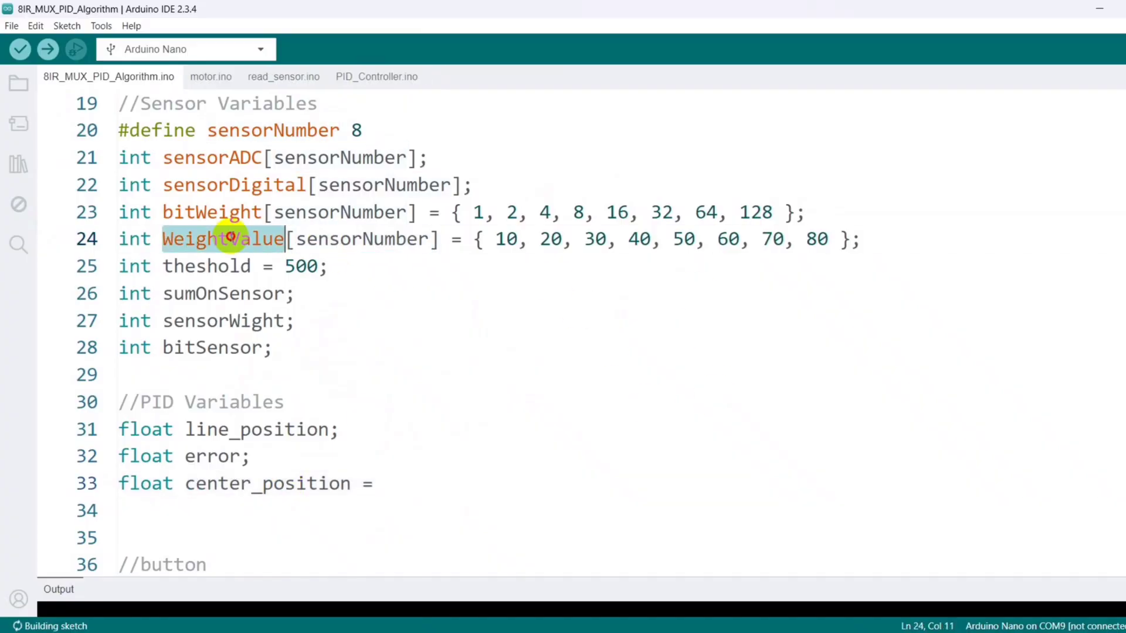
{"action": "left_click_drag", "start_coordinate": [630, 240], "coordinate": [696, 239]}
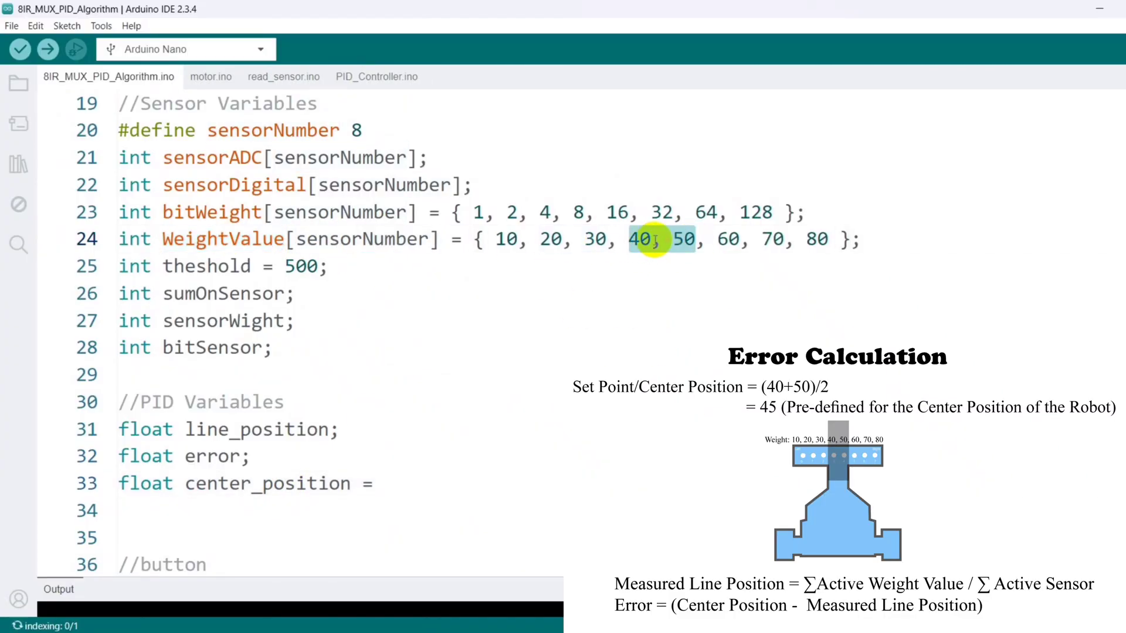
{"action": "left_click", "coordinate": [401, 484]}
{"action": "type", "text": "45;"}
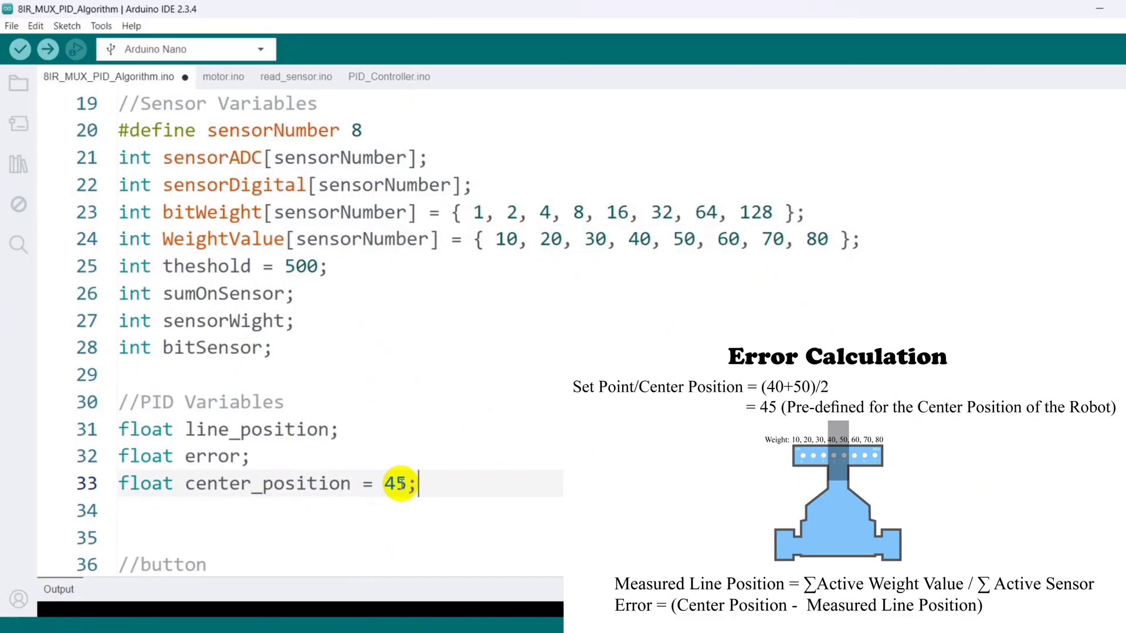
{"action": "left_click", "coordinate": [370, 76]}
Paste the bit display loop into PID_Controller after the error line and verify compile.
{"action": "key", "text": "Return"}
{"action": "key", "text": "Return"}
{"action": "left_click", "coordinate": [304, 252]}
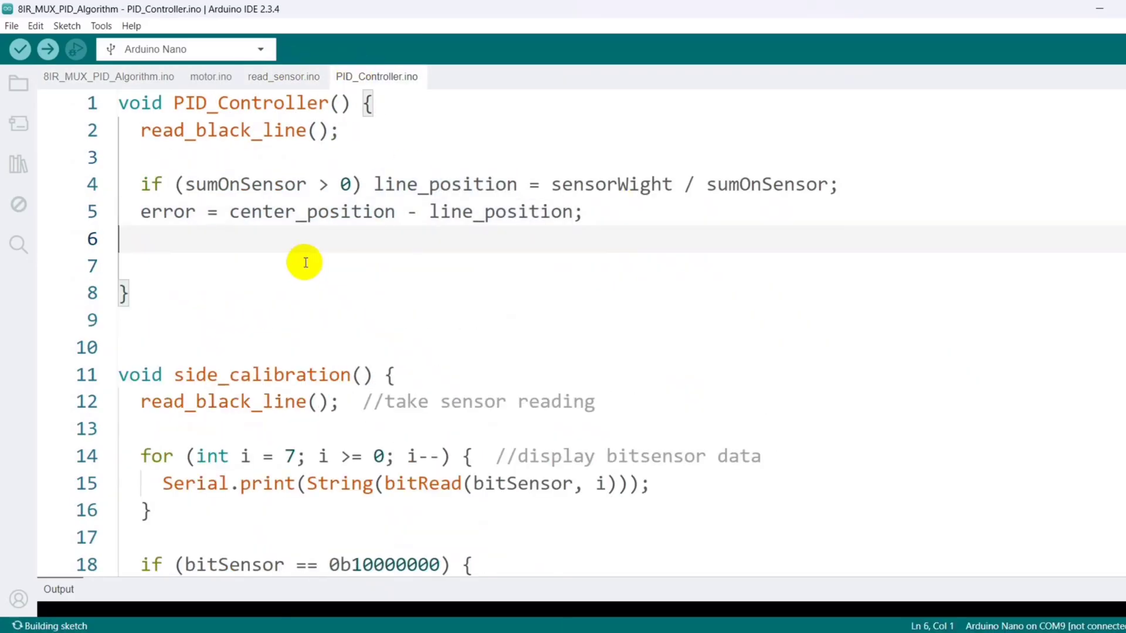
{"action": "scroll", "coordinate": [303, 254], "scroll_direction": "down", "scroll_amount": 2}
{"action": "scroll", "coordinate": [264, 264], "scroll_direction": "down", "scroll_amount": 1}
{"action": "left_click_drag", "start_coordinate": [155, 315], "coordinate": [141, 260]}
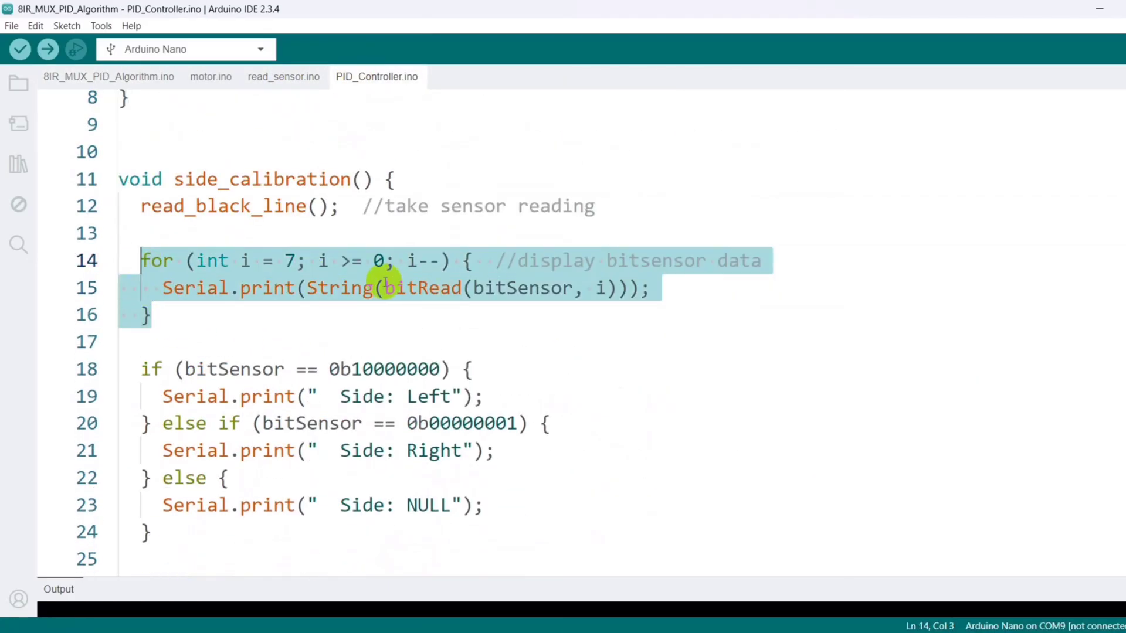
{"action": "scroll", "coordinate": [384, 286], "scroll_direction": "up", "scroll_amount": 3}
{"action": "left_click", "coordinate": [213, 244]}
{"action": "key", "text": "Return"}
{"action": "key", "text": "ctrl+v"}
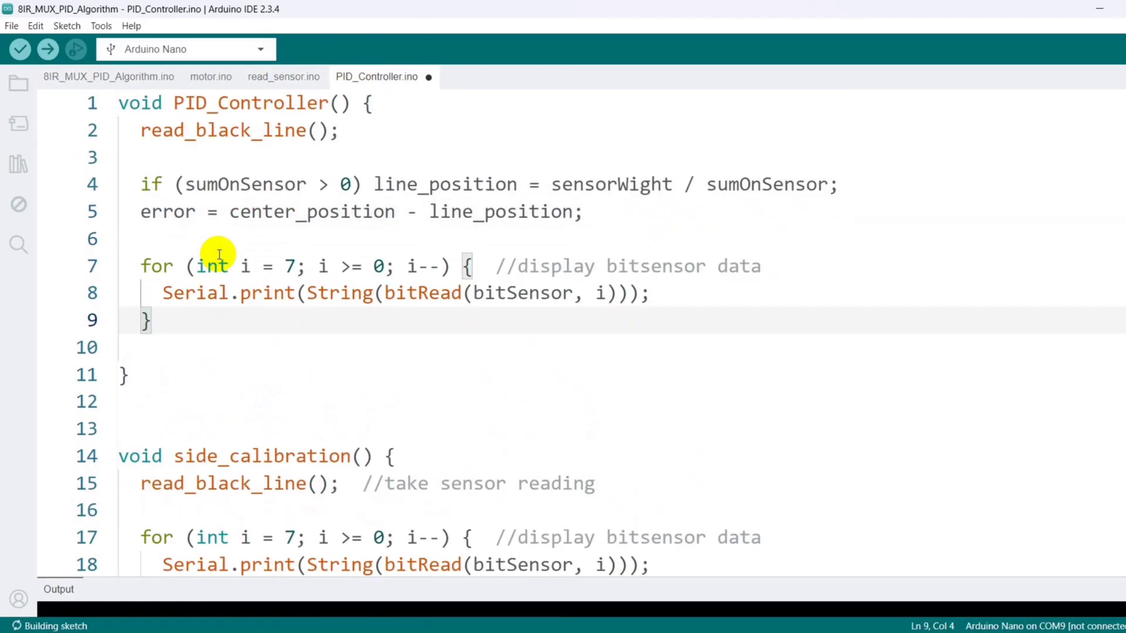
{"action": "key", "text": "Return"}
{"action": "key", "text": "Return"}
{"action": "key", "text": "ctrl+r"}
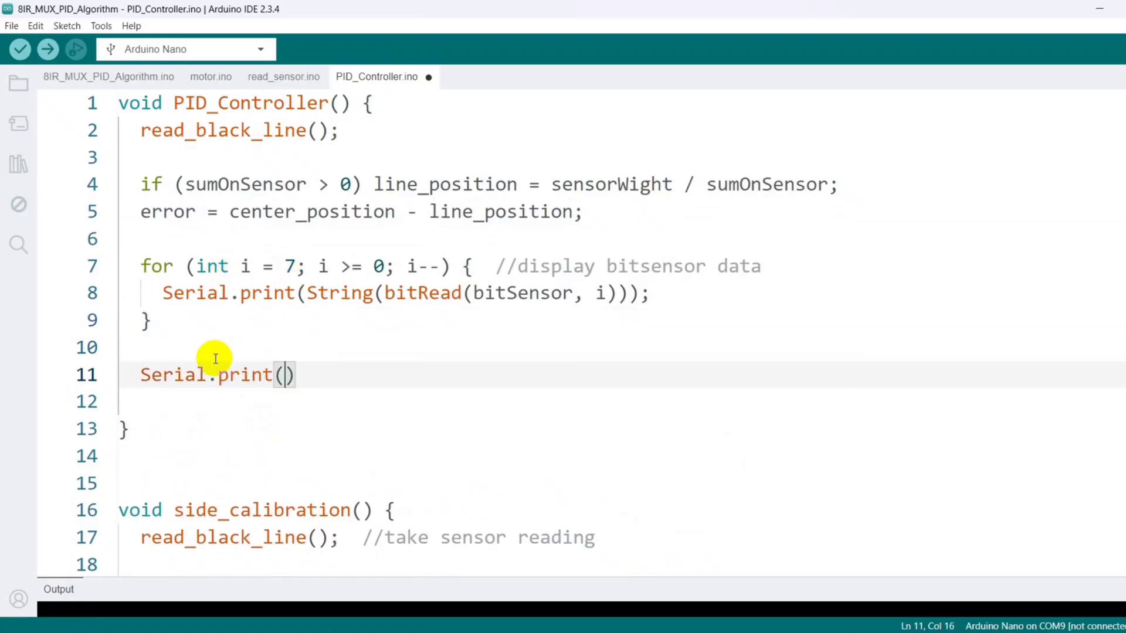
{"action": "type", "text": "(\"  Wright: \"+String("}
Add Serial.print(" Wright: " + String(sensorWight)); after the loop.
{"action": "left_click", "coordinate": [568, 239]}
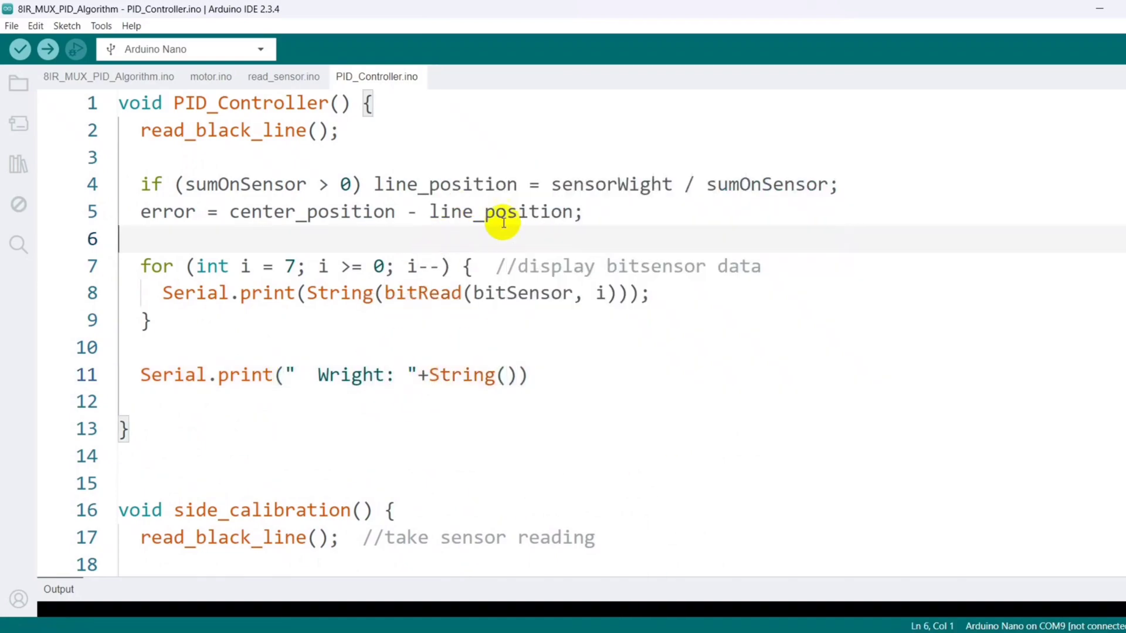
{"action": "double_click", "coordinate": [604, 185]}
{"action": "left_click", "coordinate": [505, 374]}
{"action": "key", "text": "ctrl+v"}
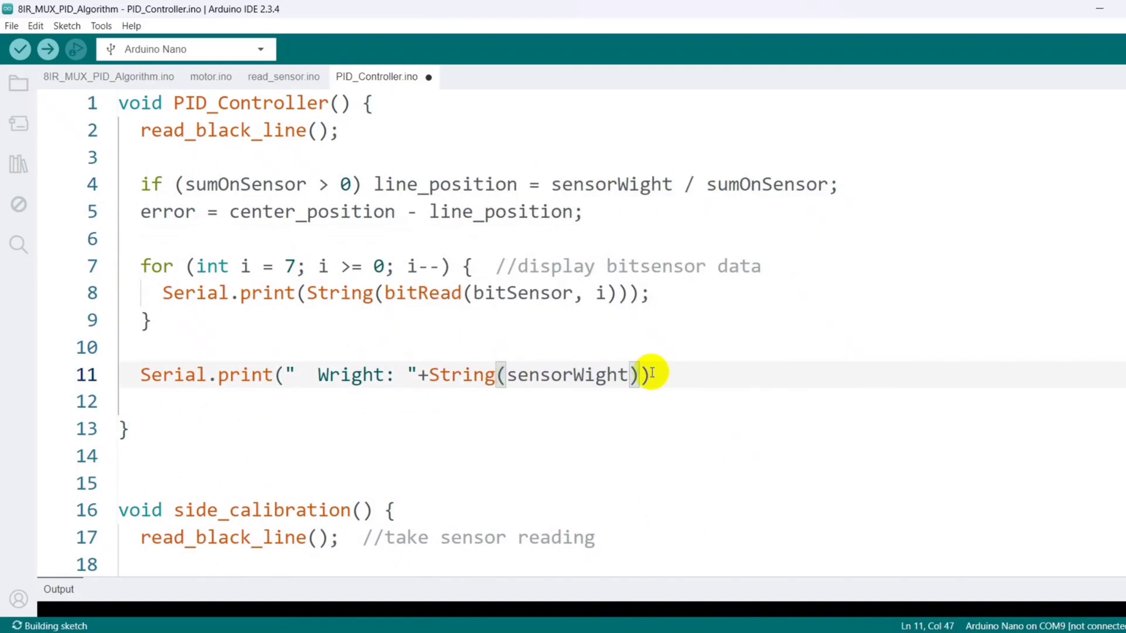
{"action": "left_click", "coordinate": [685, 374]}
Duplicate that line as an Error print using String(error).
{"action": "left_click_drag", "start_coordinate": [661, 375], "coordinate": [138, 375]}
{"action": "key", "text": "ctrl+c"}
{"action": "left_click", "coordinate": [661, 375]}
{"action": "key", "text": "Return"}
{"action": "key", "text": "ctrl+v"}
{"action": "double_click", "coordinate": [353, 401]}
{"action": "type", "text": "Error"}
{"action": "double_click", "coordinate": [164, 212]}
{"action": "key", "text": "ctrl+c"}
{"action": "double_click", "coordinate": [572, 401]}
{"action": "key", "text": "ctrl+v"}
{"action": "left_click", "coordinate": [601, 403]}
Finish with Serial.println(), then format and save the sketch.
{"action": "key", "text": "Return"}
{"action": "key", "text": "Return"}
{"action": "type", "text": "Serial"}
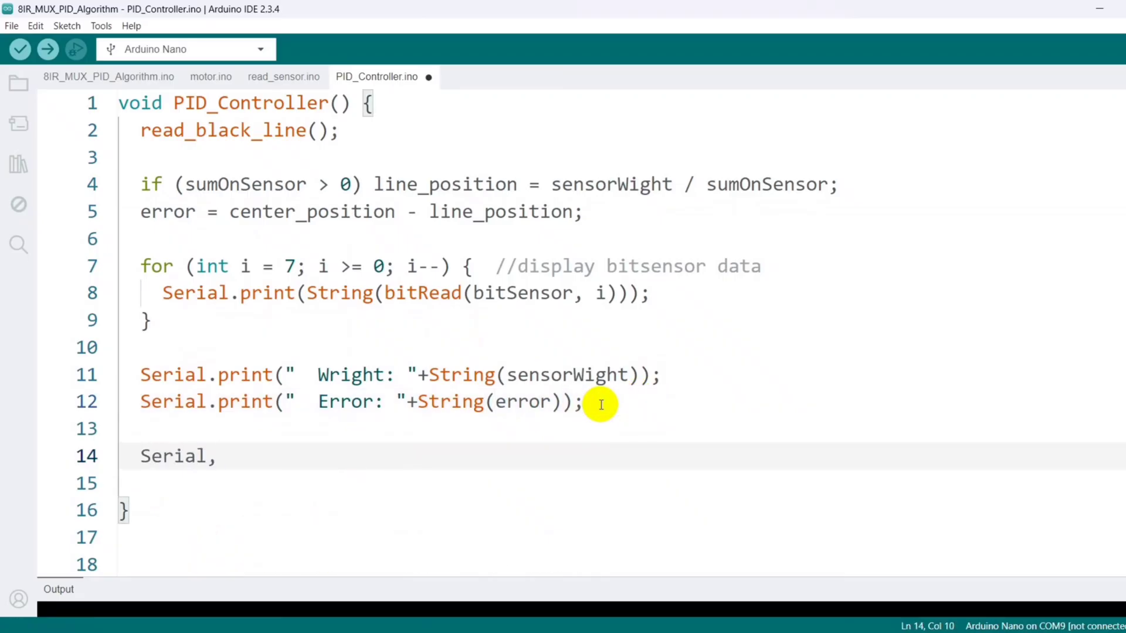
{"action": "type", "text": ".println();"}
{"action": "key", "text": "ctrl+s"}
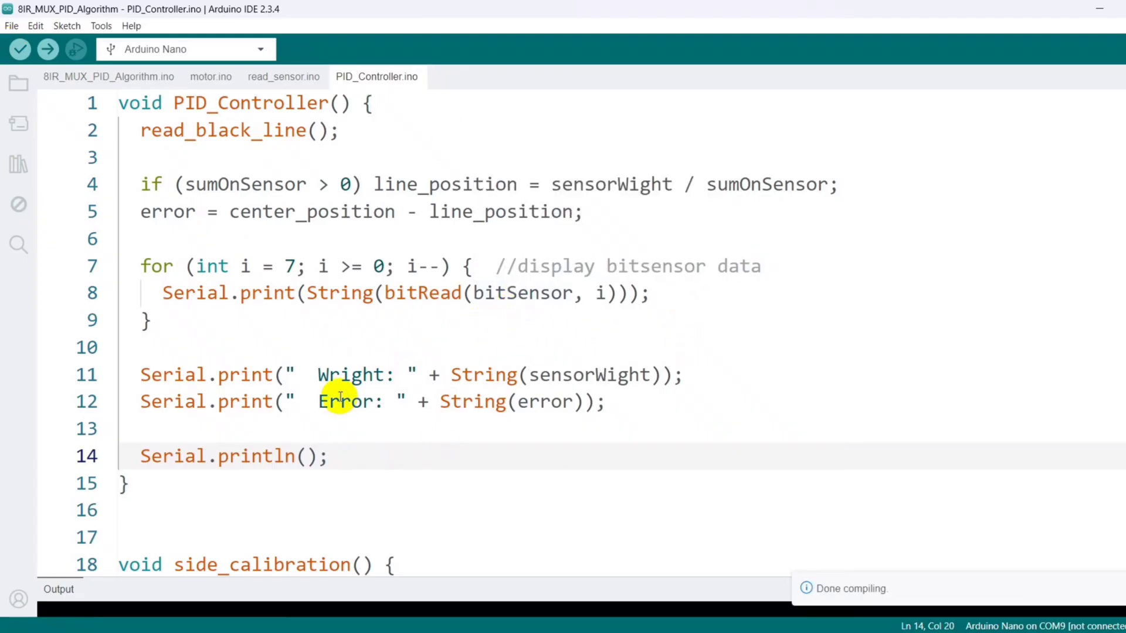
{"action": "left_click_drag", "start_coordinate": [174, 103], "coordinate": [310, 103]}
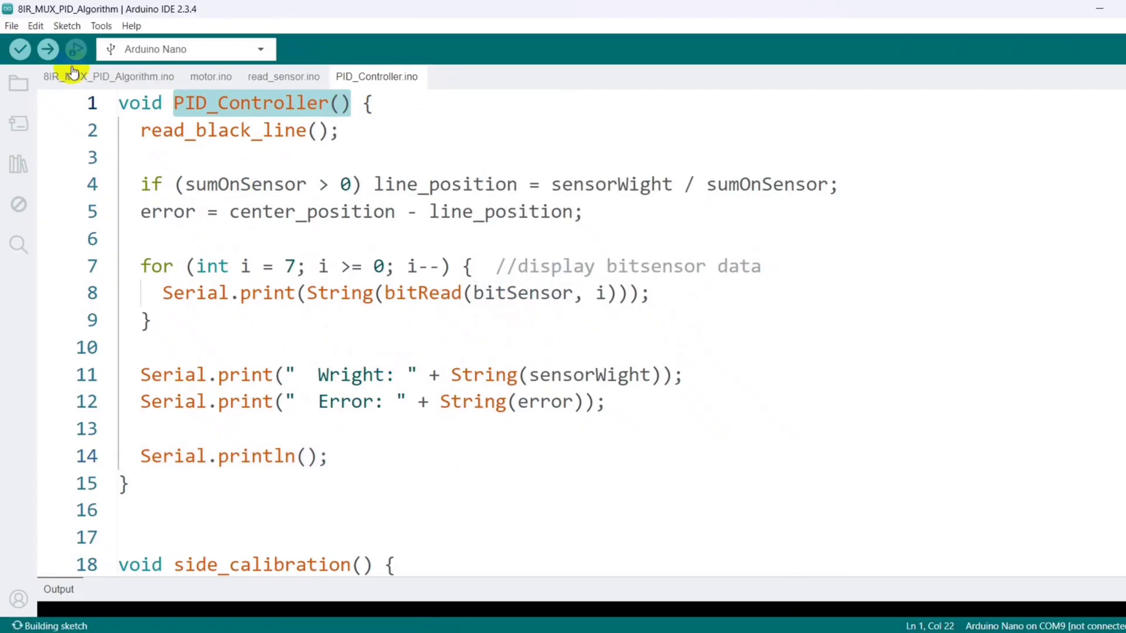
Replace the side_calibration() call in the button 2 loop with PID_Controller().
{"action": "left_click", "coordinate": [108, 77]}
{"action": "scroll", "coordinate": [261, 502], "scroll_direction": "down", "scroll_amount": 1}
{"action": "scroll", "coordinate": [247, 488], "scroll_direction": "down", "scroll_amount": 10}
{"action": "scroll", "coordinate": [228, 472], "scroll_direction": "down", "scroll_amount": 1}
{"action": "left_click_drag", "start_coordinate": [407, 453], "coordinate": [197, 455]}
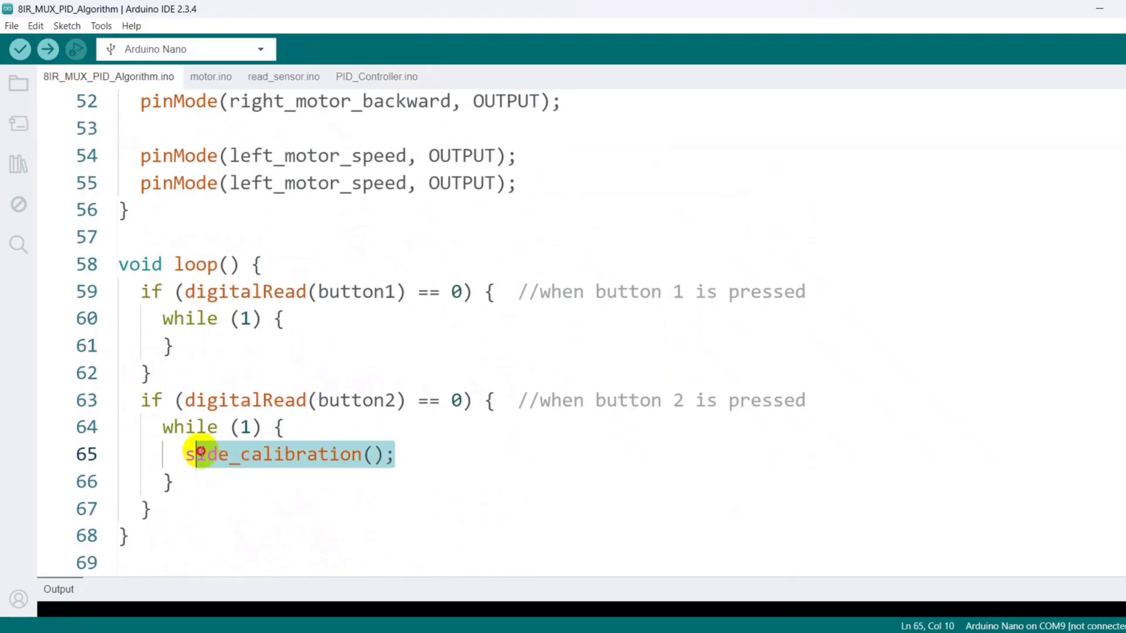
{"action": "key", "text": "BackSpace"}
{"action": "key", "text": "ctrl+v"}
{"action": "type", "text": ";"}
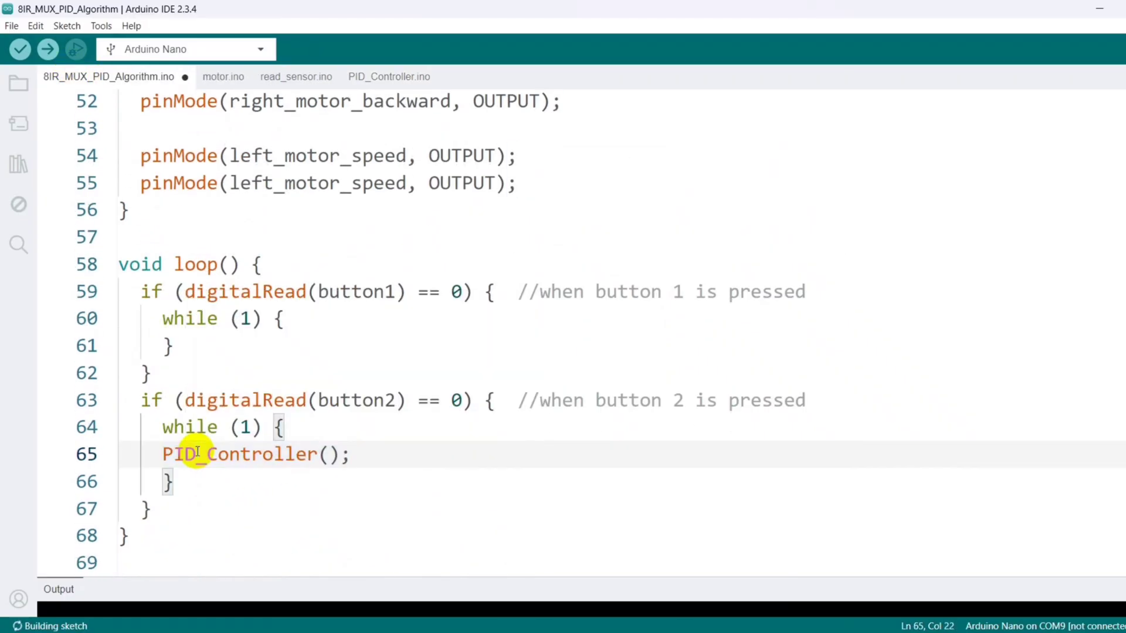
{"action": "left_click", "coordinate": [338, 428]}
{"action": "left_click", "coordinate": [264, 454], "text": "ctrl"}
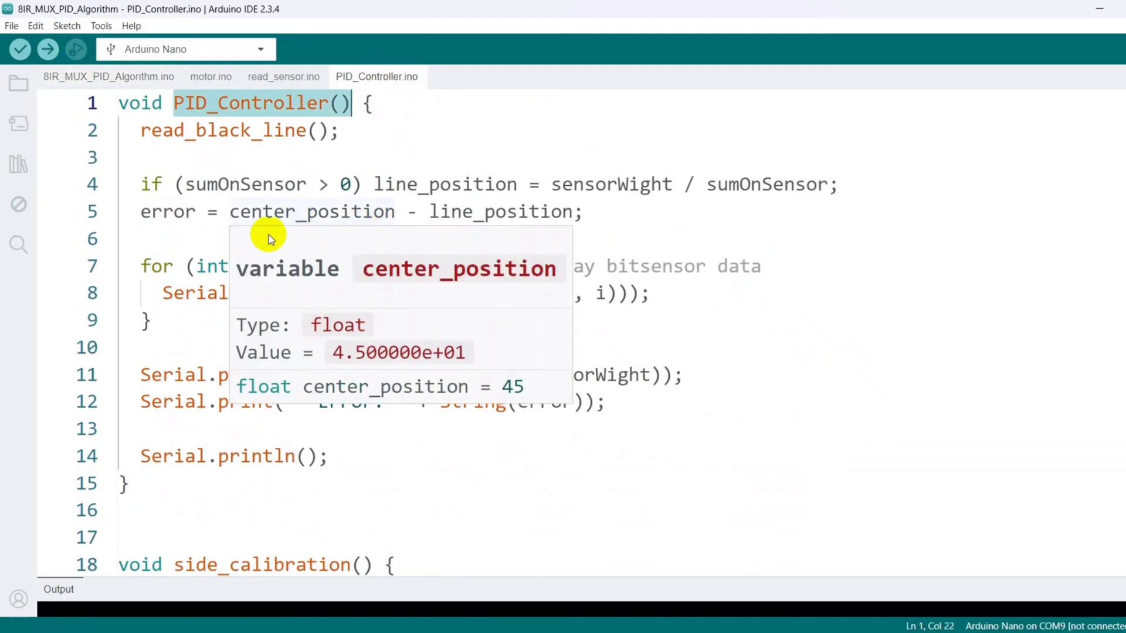
Upload the modified sketch to the board and return to PID_Controller.ino.
{"action": "left_click", "coordinate": [141, 49]}
{"action": "left_click", "coordinate": [101, 26]}
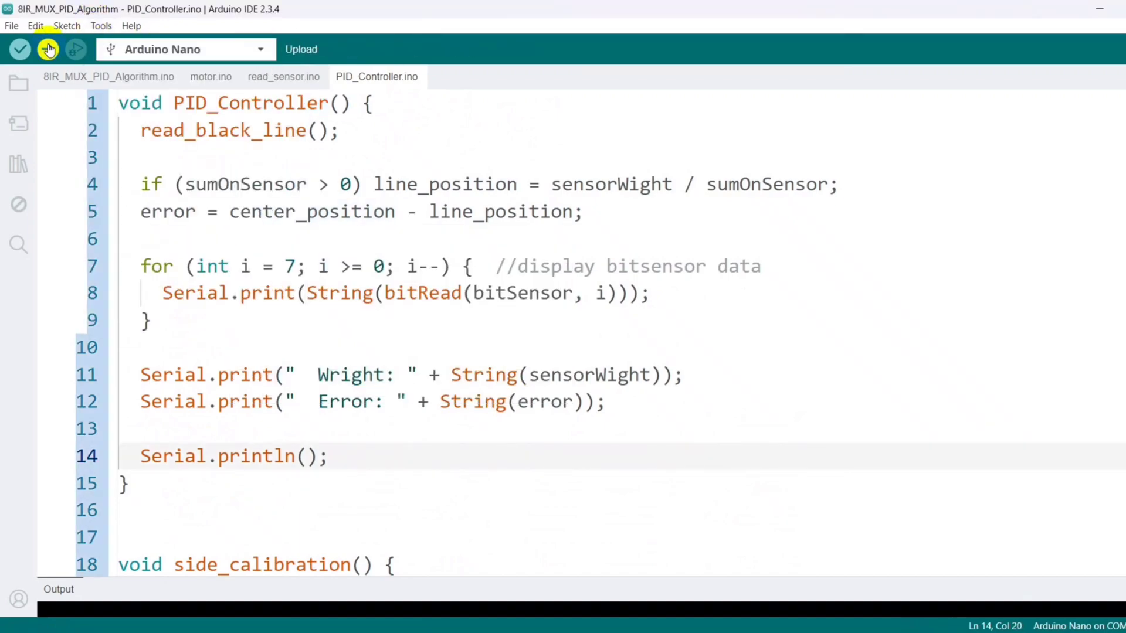
{"action": "left_click", "coordinate": [48, 50]}
{"action": "left_click", "coordinate": [356, 132]}
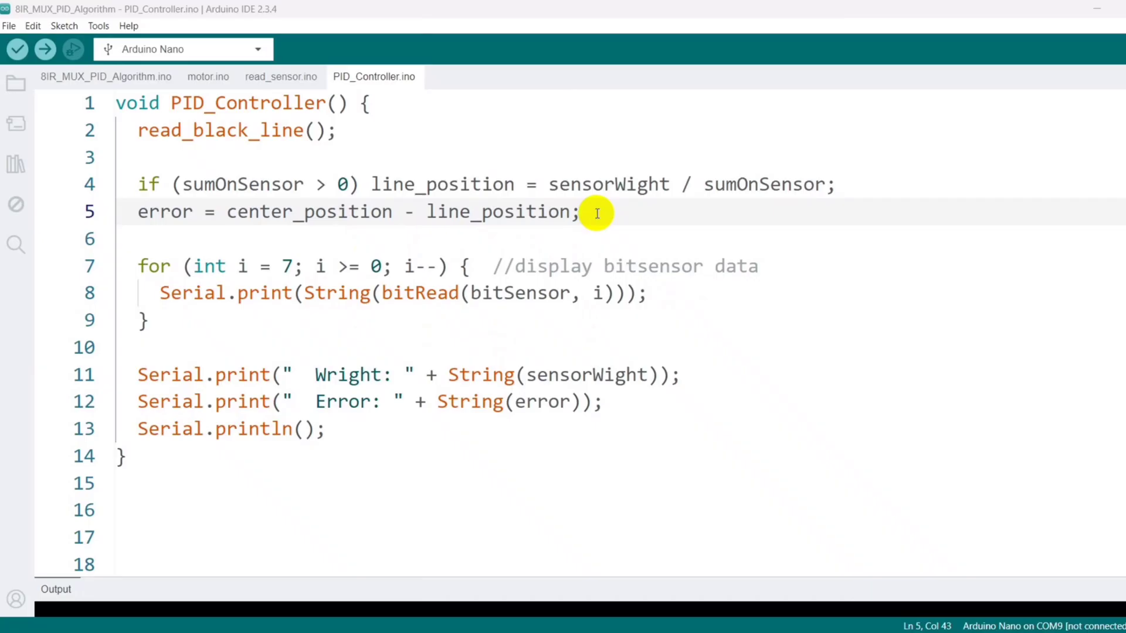
Add derivative = error - previous_error; below the error calculation in PID_Controller.
{"action": "key", "text": "Return"}
{"action": "key", "text": "Return"}
{"action": "key", "text": "Return"}
{"action": "key", "text": "Return"}
{"action": "key", "text": "Up"}
{"action": "key", "text": "Up"}
{"action": "key", "text": "Up"}
{"action": "key", "text": "Up"}
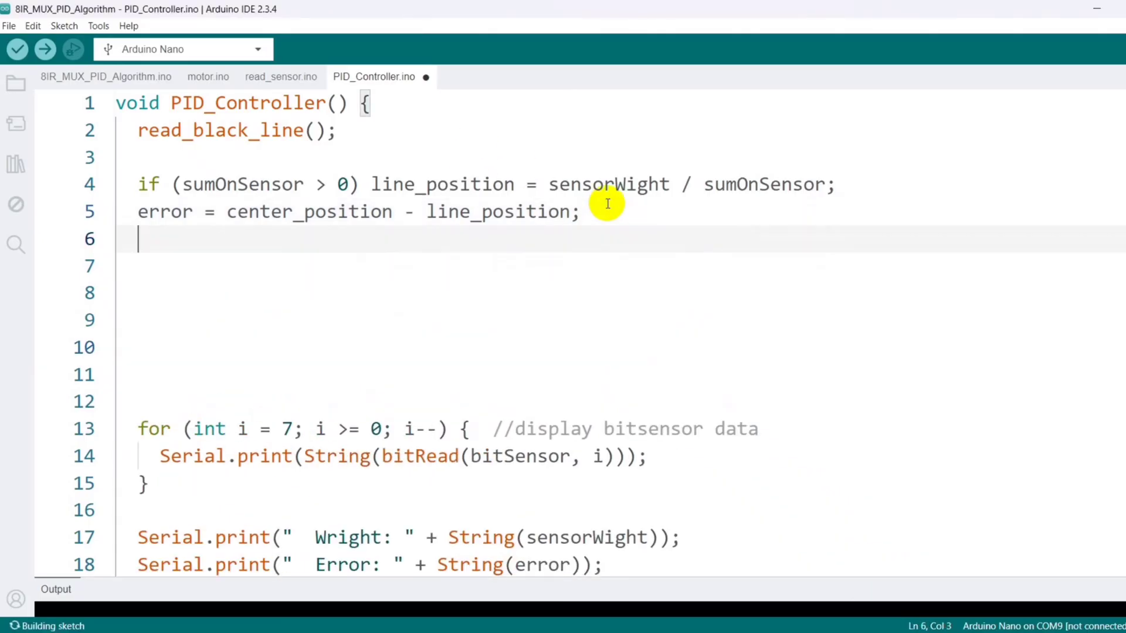
{"action": "key", "text": "Return"}
{"action": "key", "text": "Return"}
{"action": "key", "text": "Up"}
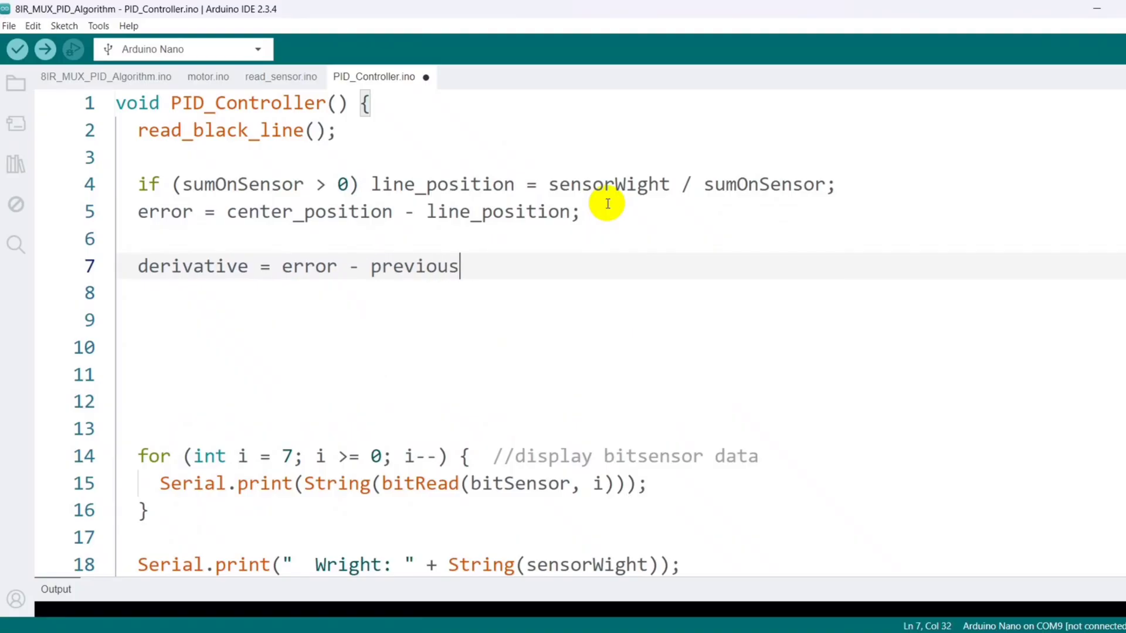
{"action": "key", "text": "ctrl+r"}
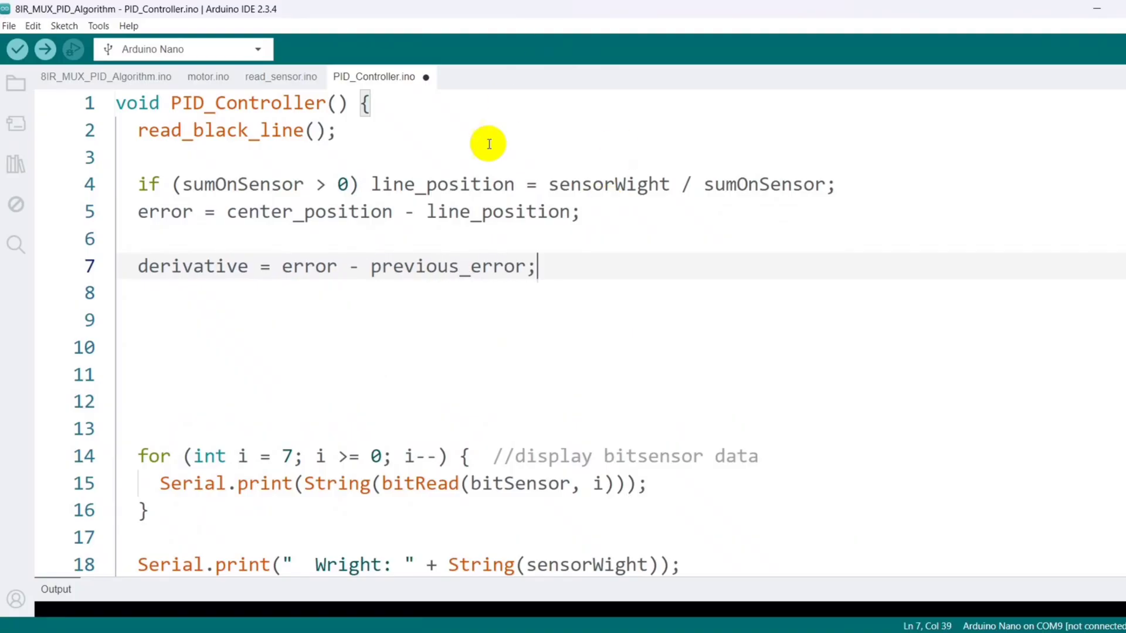
{"action": "double_click", "coordinate": [206, 267]}
Declare float derivative and previous_error globally below center_position in the main sketch.
{"action": "left_click", "coordinate": [87, 77]}
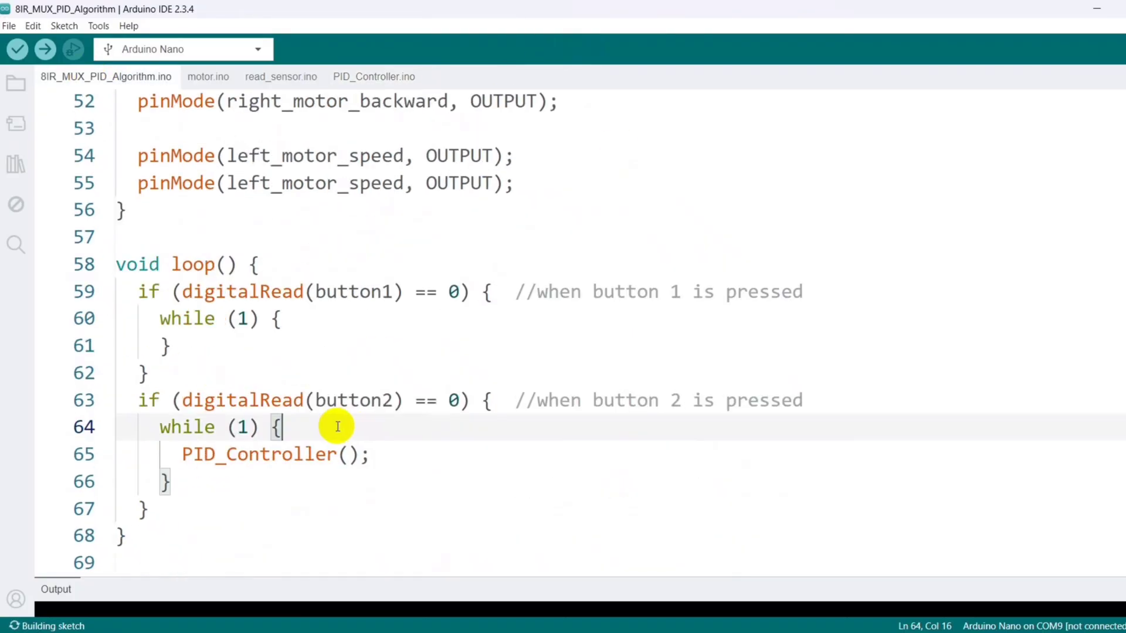
{"action": "scroll", "coordinate": [309, 394], "scroll_direction": "up", "scroll_amount": 5}
{"action": "scroll", "coordinate": [269, 335], "scroll_direction": "up", "scroll_amount": 4}
{"action": "left_click", "coordinate": [453, 417]}
{"action": "key", "text": "Return"}
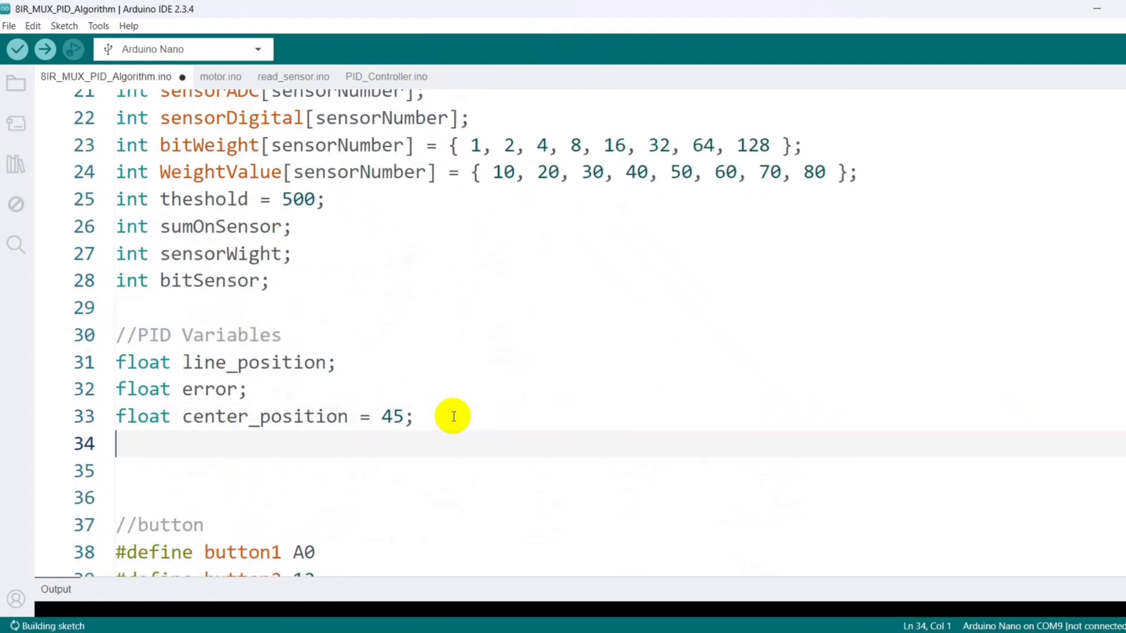
{"action": "type", "text": "float derivative;"}
{"action": "left_click", "coordinate": [376, 76]}
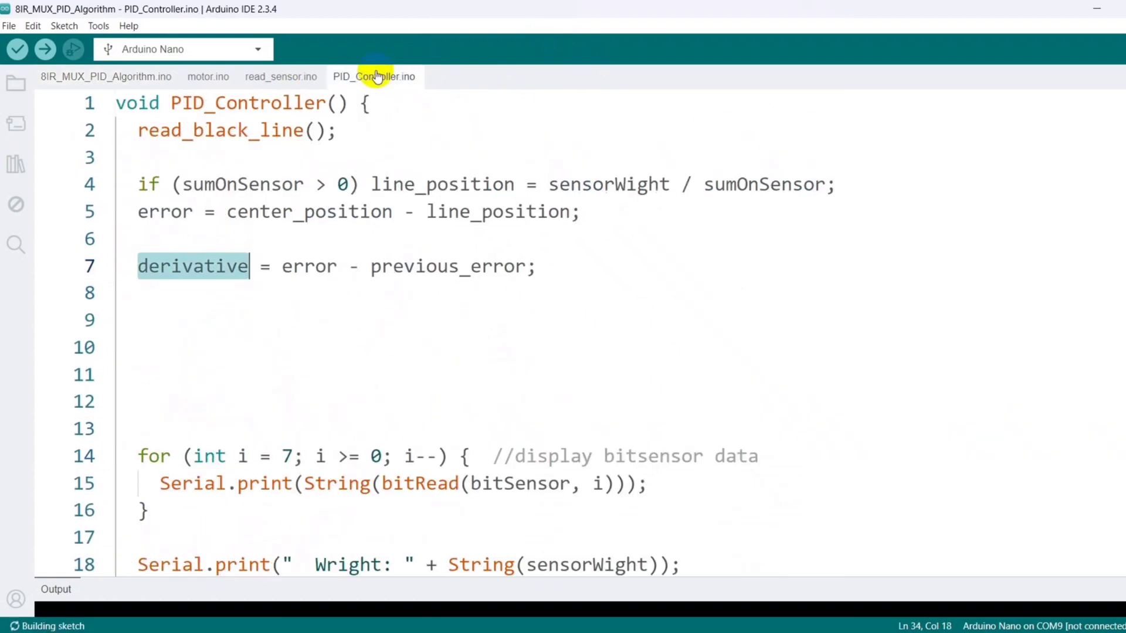
{"action": "double_click", "coordinate": [412, 265]}
{"action": "left_click", "coordinate": [136, 78]}
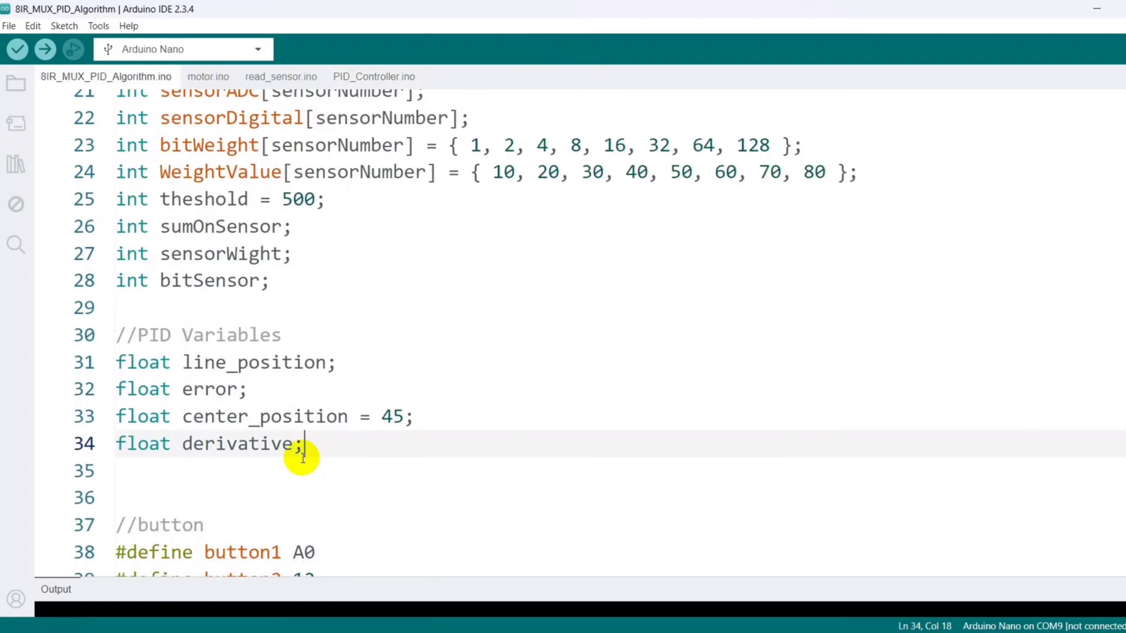
{"action": "type", "text": ";"}
{"action": "left_click", "coordinate": [365, 77]}
Compute right and left motor speeds from base_speed plus/minus the P and D terms, then previous_error = error;.
{"action": "left_click", "coordinate": [299, 244]}
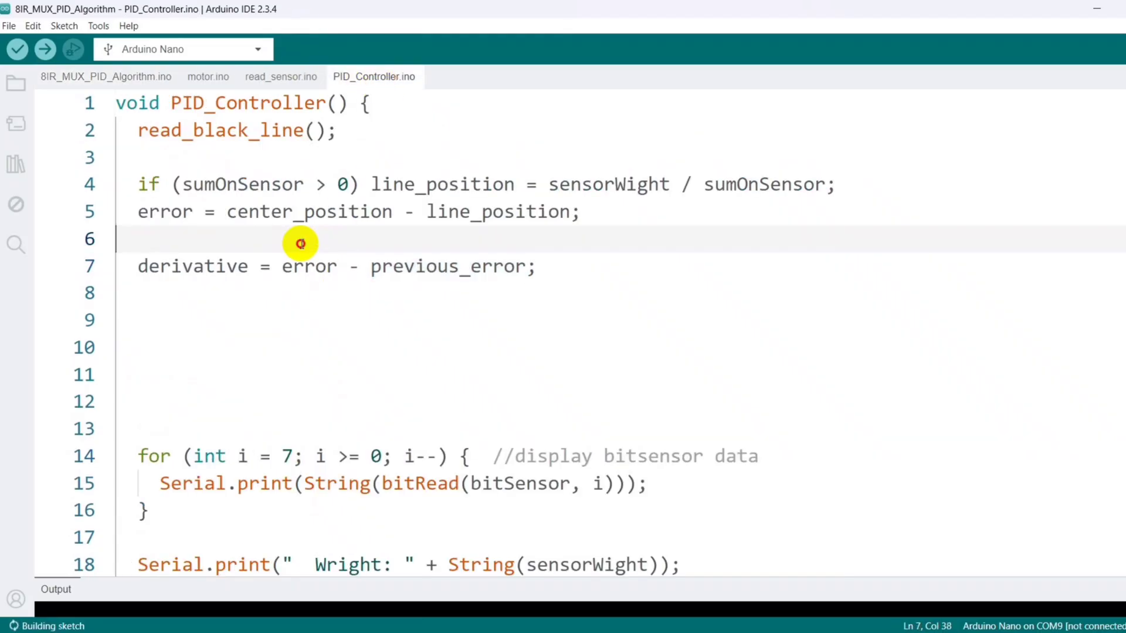
{"action": "left_click", "coordinate": [575, 268]}
{"action": "key", "text": "Return"}
{"action": "key", "text": "Return"}
{"action": "type", "text": "int right_motor_speed = base_speed + (error * p + derivative *d);"}
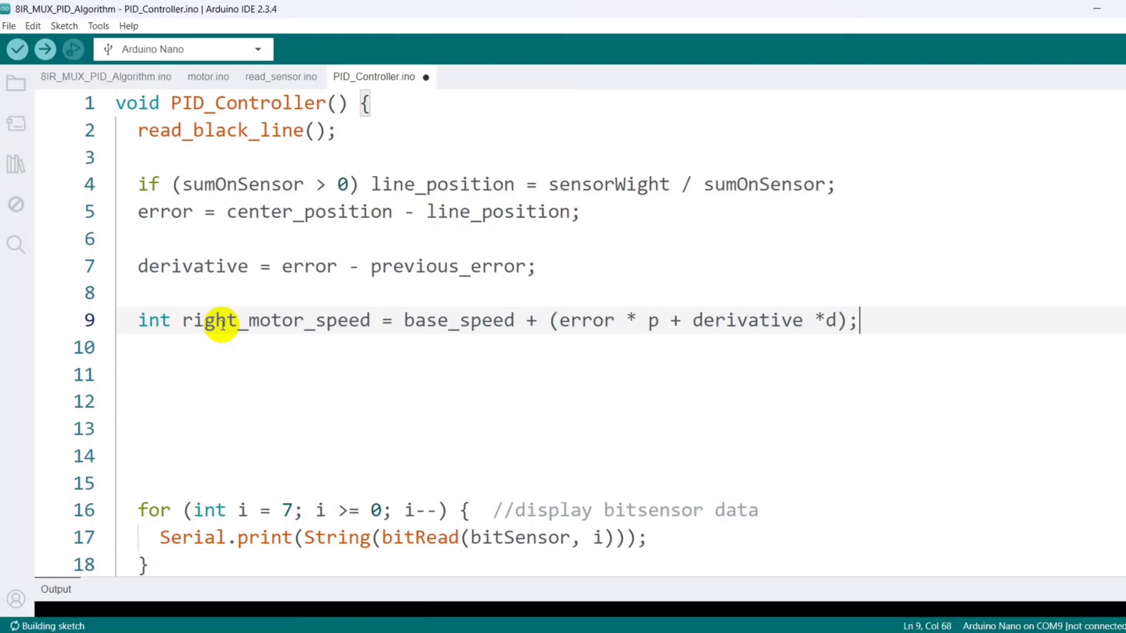
{"action": "key", "text": "Return"}
{"action": "type", "text": "int left_motor_sp"}
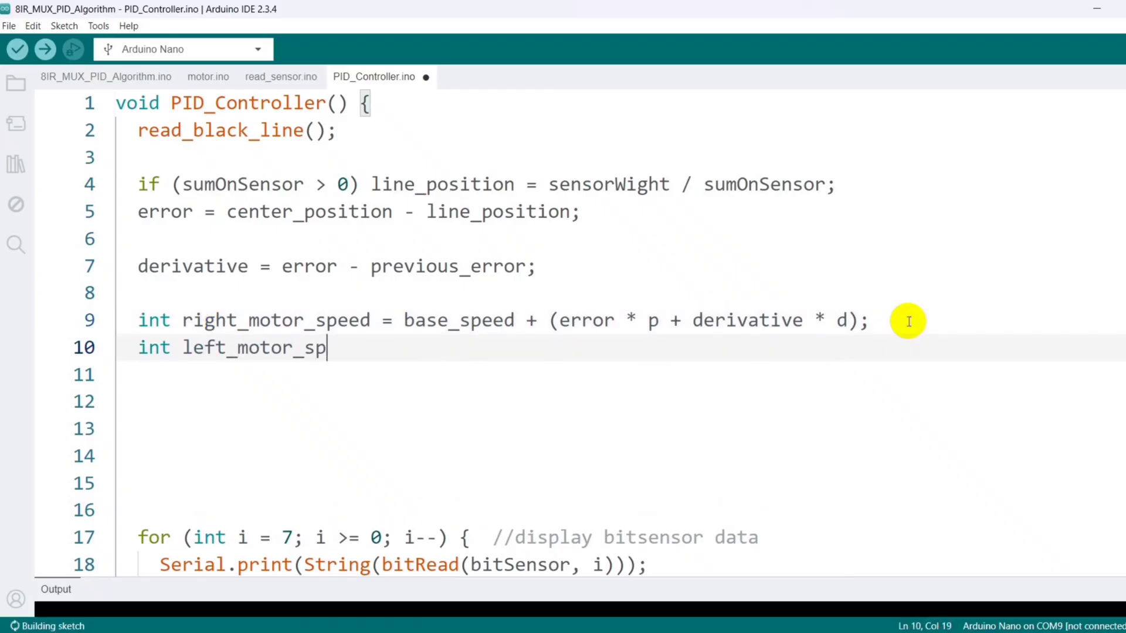
{"action": "left_click_drag", "start_coordinate": [404, 321], "coordinate": [948, 320]}
{"action": "key", "text": "ctrl+c"}
{"action": "left_click", "coordinate": [495, 352]}
{"action": "key", "text": "ctrl+v"}
{"action": "key", "text": "BackSpace"}
{"action": "type", "text": "-"}
{"action": "key", "text": "Return"}
{"action": "key", "text": "Return"}
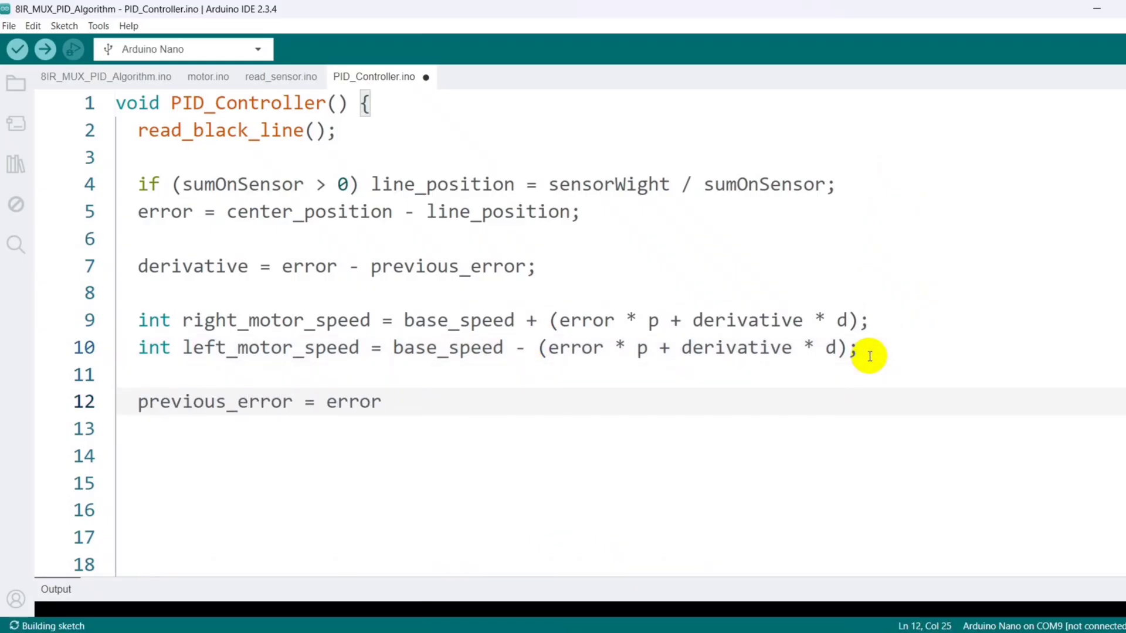
{"action": "type", "text": ";"}
Check the uses of base_speed, p and d and position inside PID_Controller's parentheses.
{"action": "left_click", "coordinate": [478, 322]}
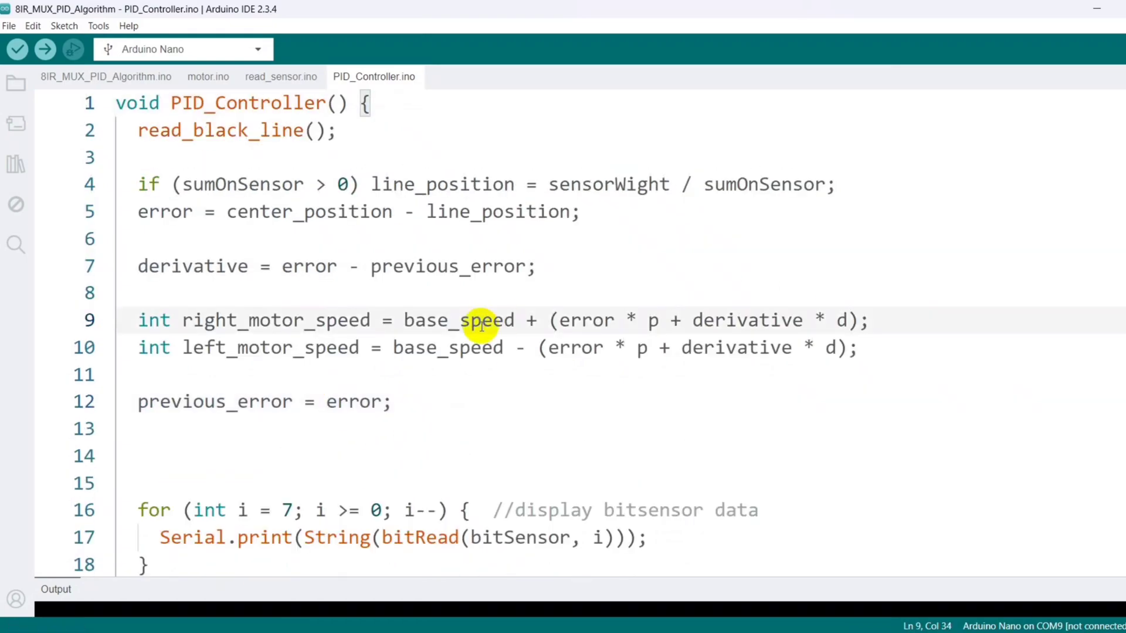
{"action": "left_click", "coordinate": [653, 321]}
{"action": "left_click", "coordinate": [841, 321]}
{"action": "left_click", "coordinate": [337, 103]}
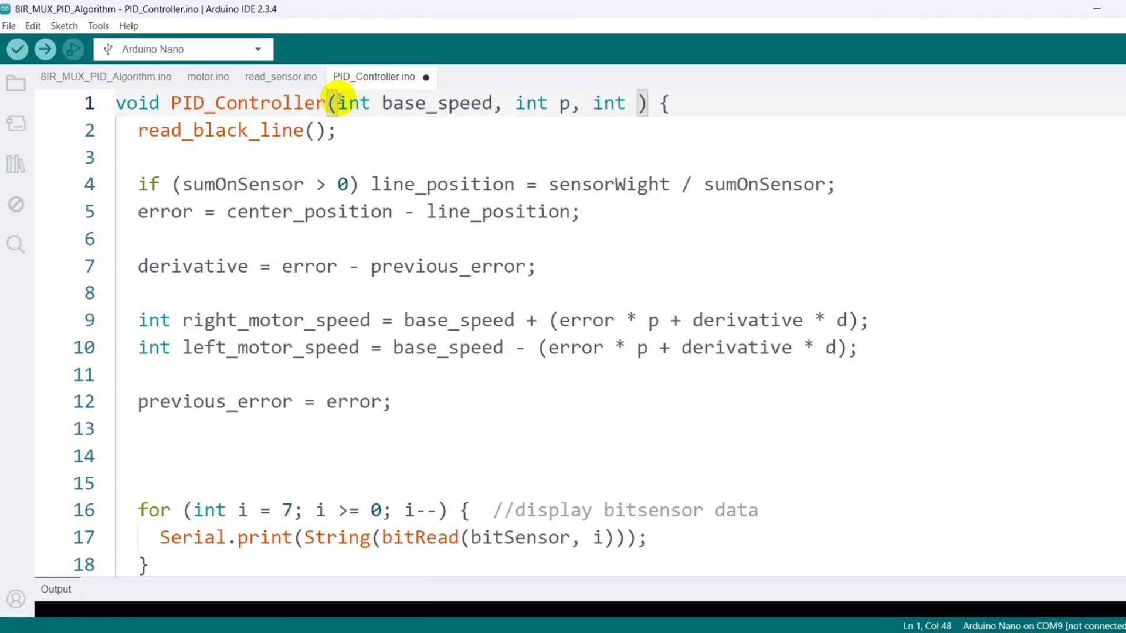
{"action": "type", "text": "d"}
Give PID_Controller the parameters int base_speed, int p, int d and save.
{"action": "left_click", "coordinate": [717, 105]}
{"action": "key", "text": "ctrl+s"}
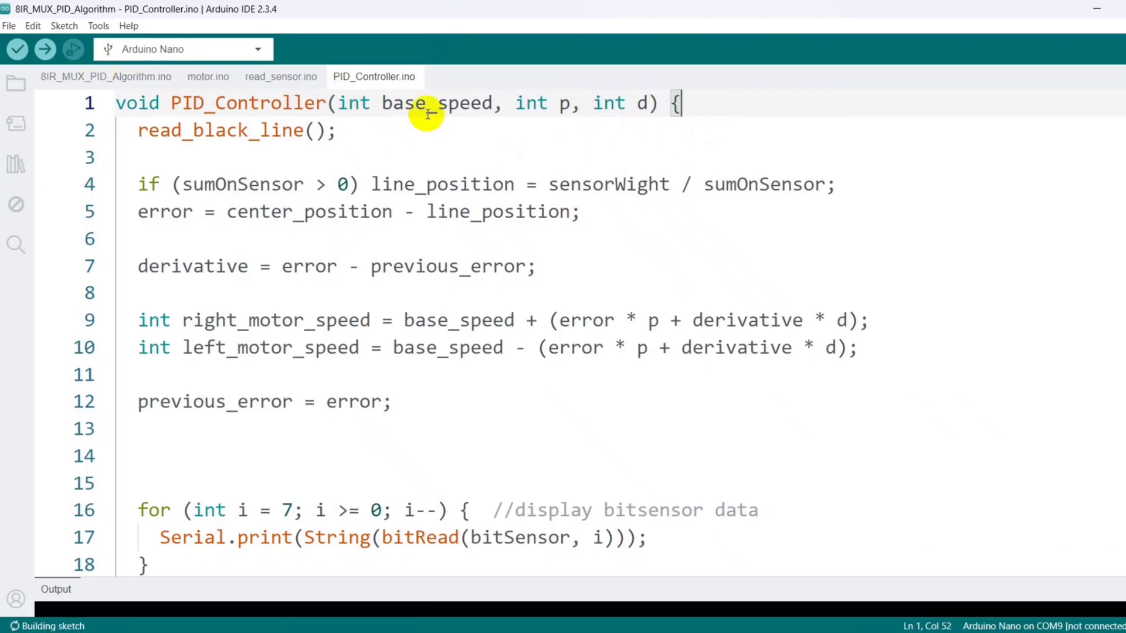
{"action": "double_click", "coordinate": [429, 105]}
Declare globals int base_speed = 200; int kp = 8; int kd in the main sketch.
{"action": "left_click", "coordinate": [155, 76]}
{"action": "left_click", "coordinate": [475, 442]}
{"action": "key", "text": "Return"}
{"action": "type", "text": "int base_speed = 200"}
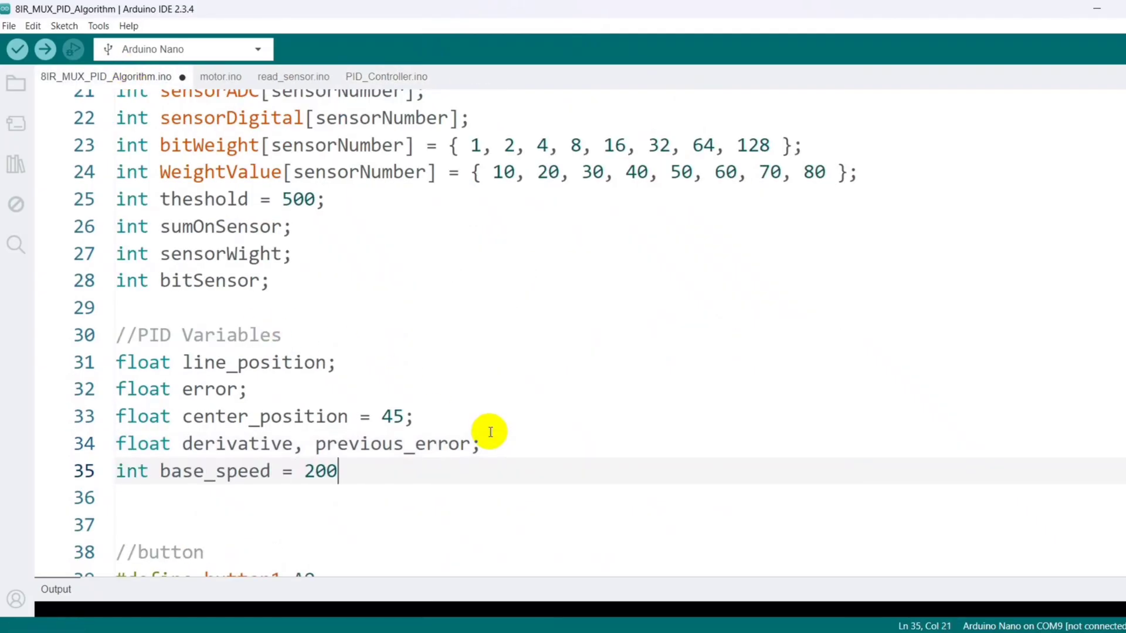
{"action": "type", "text": ";"}
{"action": "key", "text": "Return"}
{"action": "type", "text": "int"}
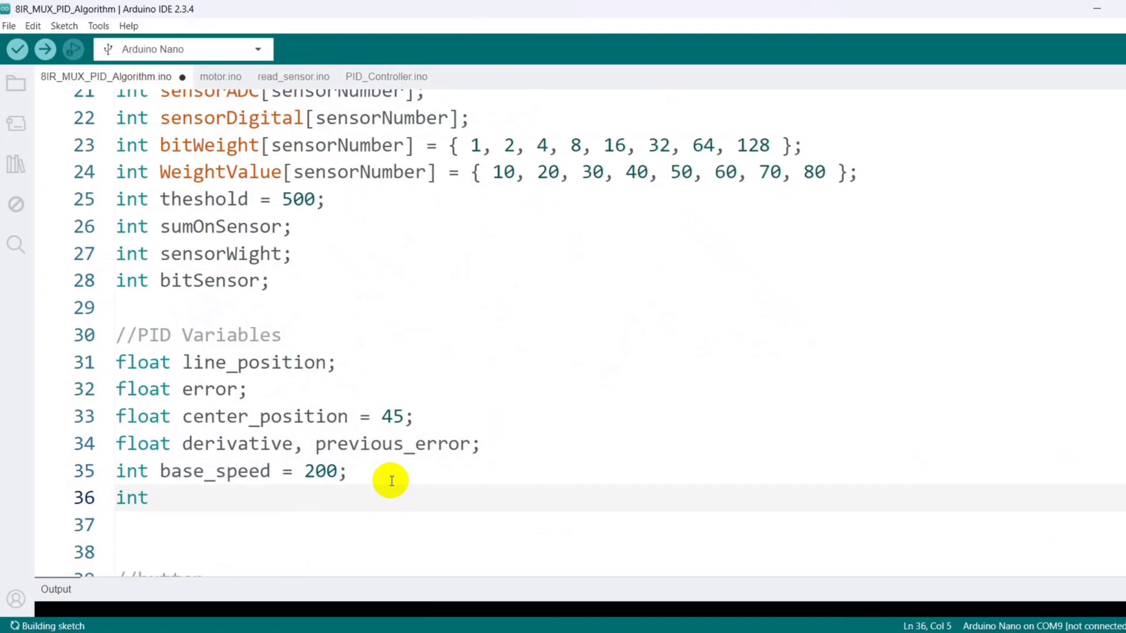
{"action": "type", "text": "kp ="}
{"action": "scroll", "coordinate": [391, 480], "scroll_direction": "down", "scroll_amount": 2}
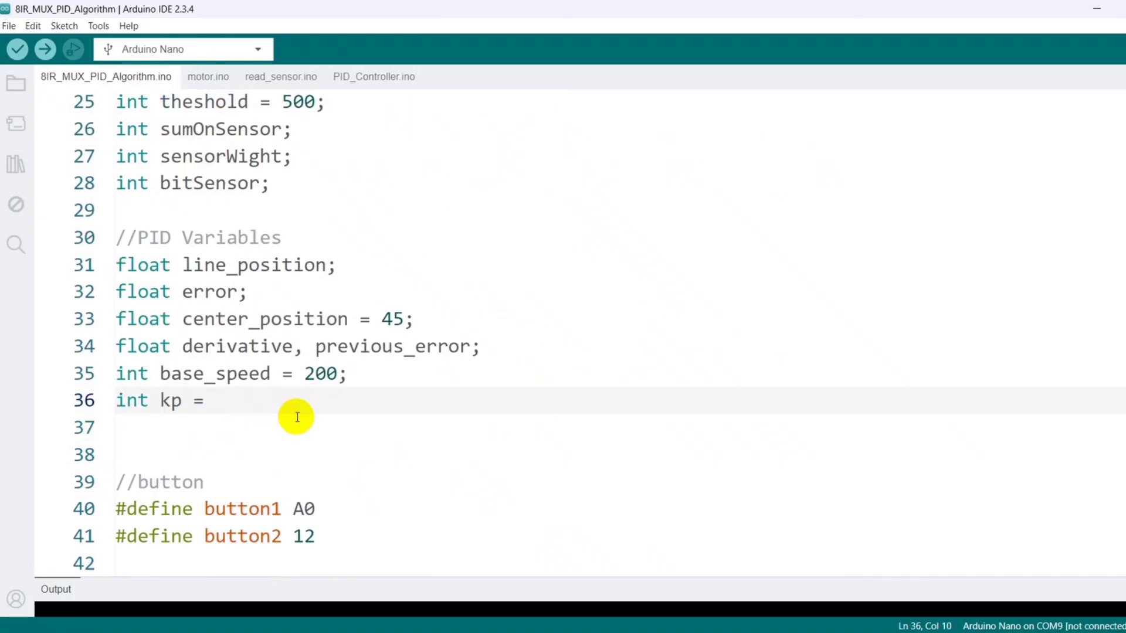
{"action": "type", "text": ";"}
{"action": "key", "text": "Return"}
{"action": "type", "text": "int kd = 100"}
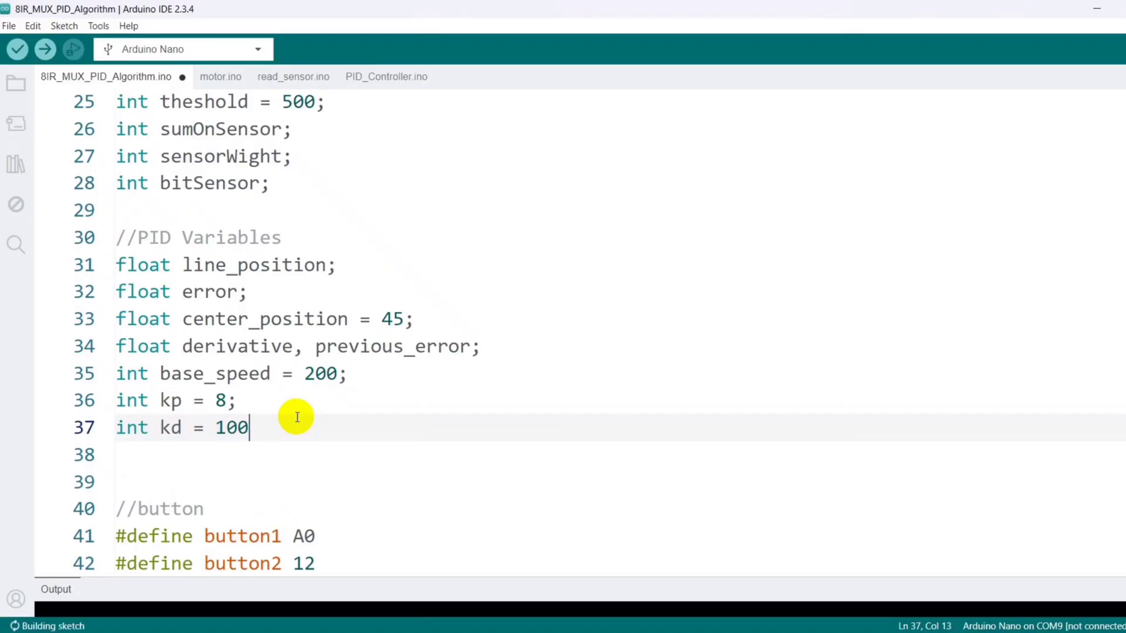
{"action": "type", "text": ";"}
Pass base_speed, kp, kd to the PID_Controller call and verify the sketch compiles.
{"action": "left_click", "coordinate": [374, 77]}
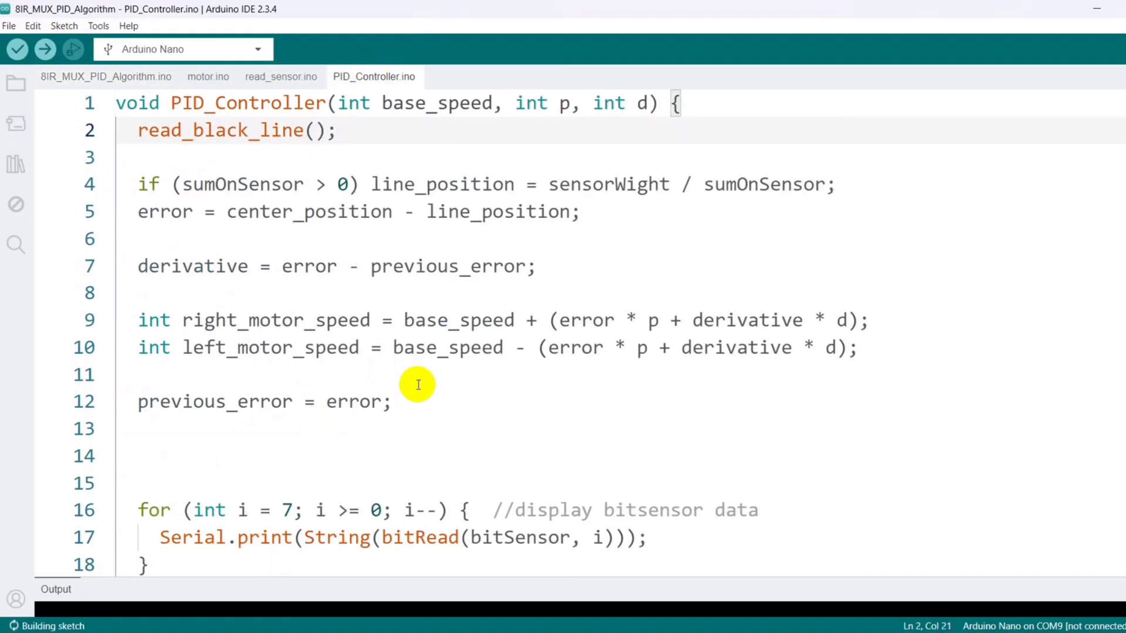
{"action": "left_click", "coordinate": [423, 398]}
{"action": "left_click", "coordinate": [17, 49]}
{"action": "scroll", "coordinate": [408, 301], "scroll_direction": "down", "scroll_amount": 2}
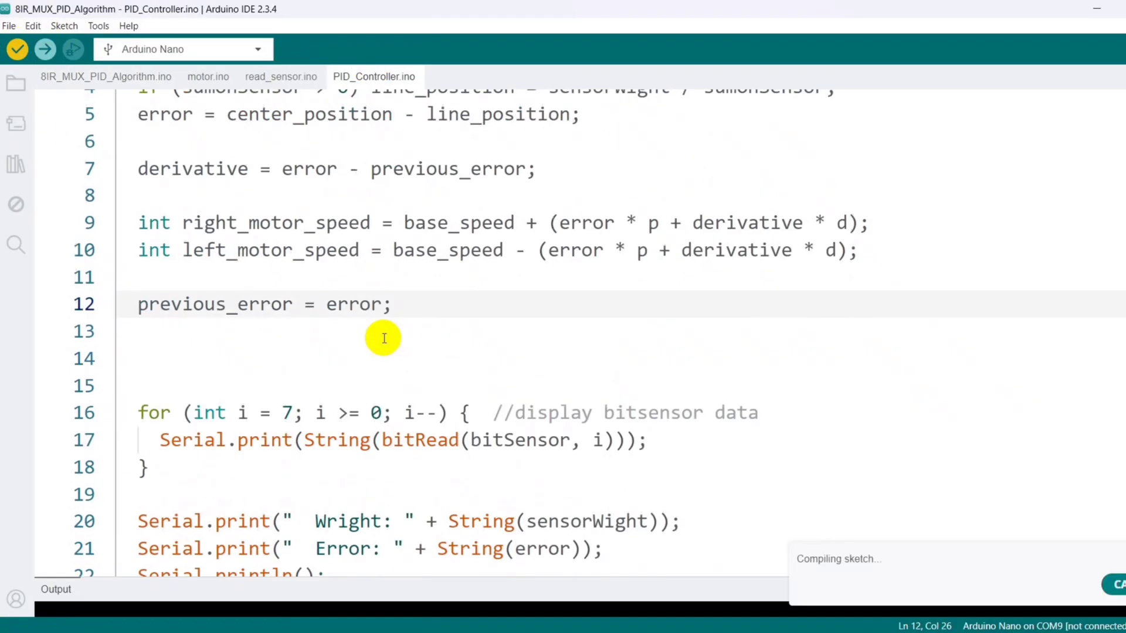
{"action": "scroll", "coordinate": [407, 302], "scroll_direction": "up", "scroll_amount": 1}
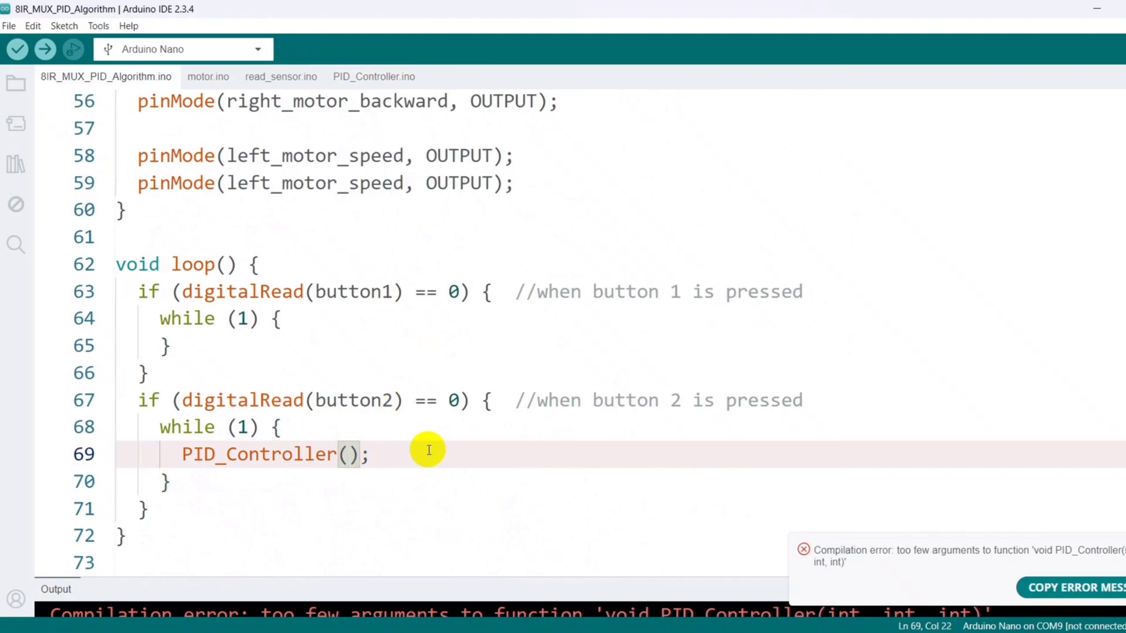
{"action": "scroll", "coordinate": [258, 280], "scroll_direction": "up", "scroll_amount": 10}
{"action": "scroll", "coordinate": [226, 479], "scroll_direction": "down", "scroll_amount": 1}
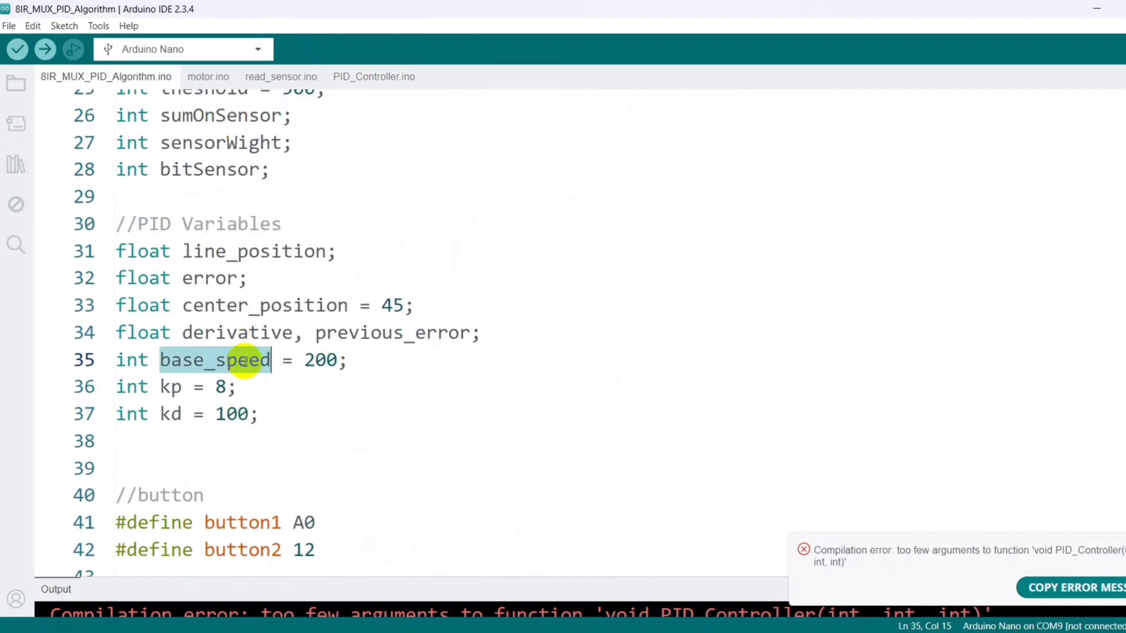
{"action": "scroll", "coordinate": [302, 440], "scroll_direction": "down", "scroll_amount": 9}
{"action": "scroll", "coordinate": [347, 454], "scroll_direction": "down", "scroll_amount": 2}
{"action": "type", "text": ", kp, kd);"}
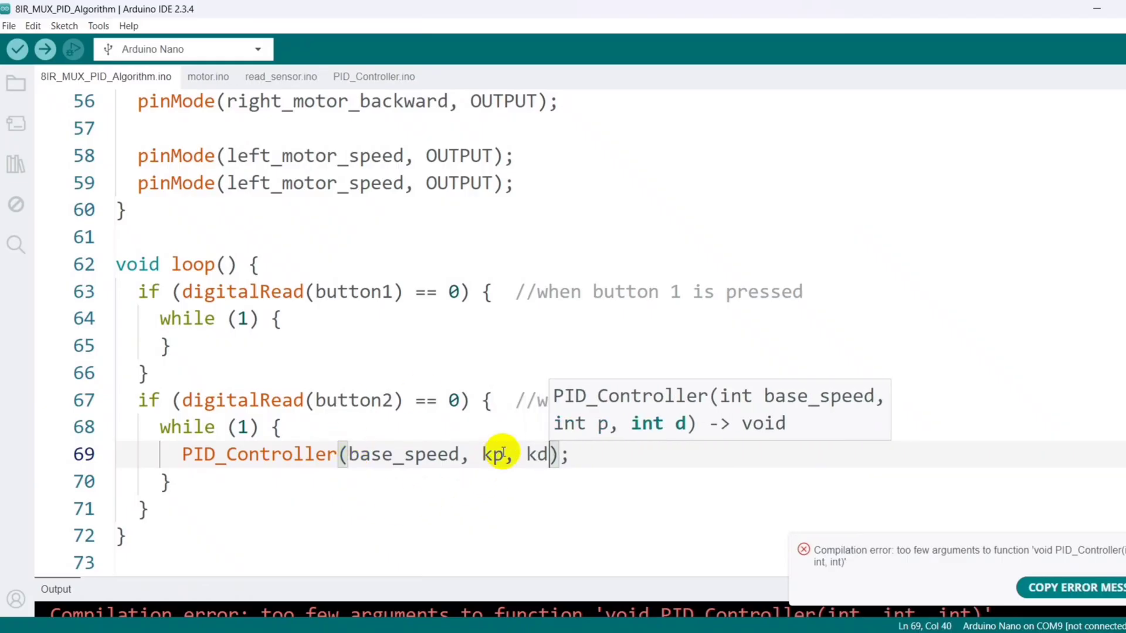
{"action": "left_click", "coordinate": [369, 76]}
{"action": "left_click", "coordinate": [534, 102]}
{"action": "left_click_drag", "start_coordinate": [641, 103], "coordinate": [595, 103]}
{"action": "left_click", "coordinate": [106, 77]}
{"action": "left_click", "coordinate": [528, 427]}
{"action": "key", "text": "ctrl+r"}
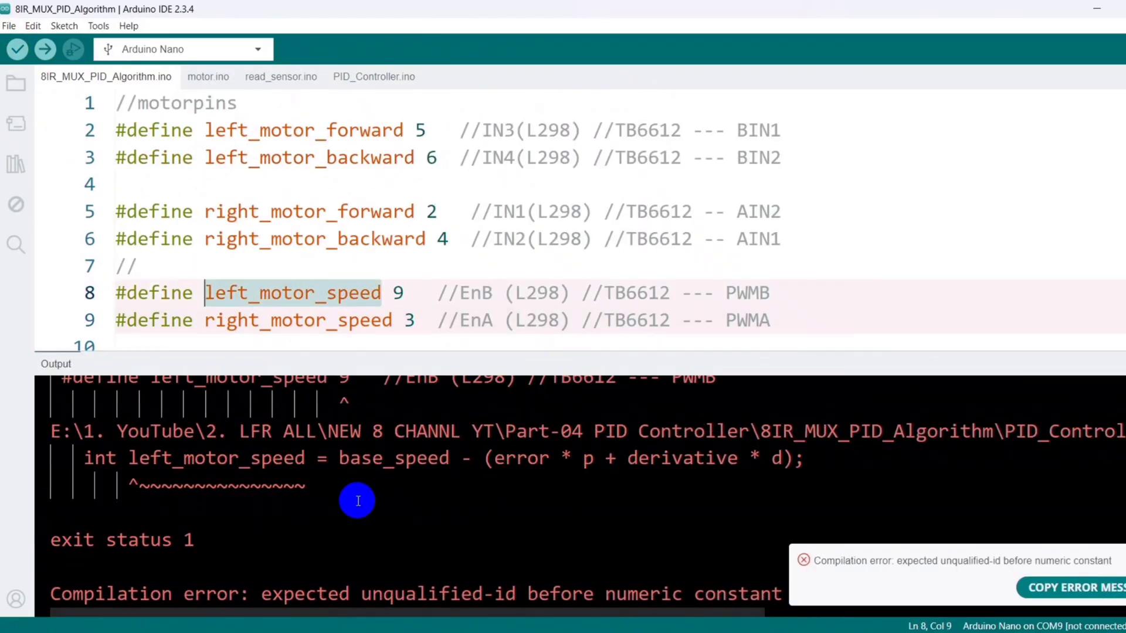
{"action": "scroll", "coordinate": [358, 499], "scroll_direction": "up", "scroll_amount": 2}
{"action": "scroll", "coordinate": [340, 460], "scroll_direction": "up", "scroll_amount": 3}
{"action": "left_click_drag", "start_coordinate": [469, 355], "coordinate": [470, 509]}
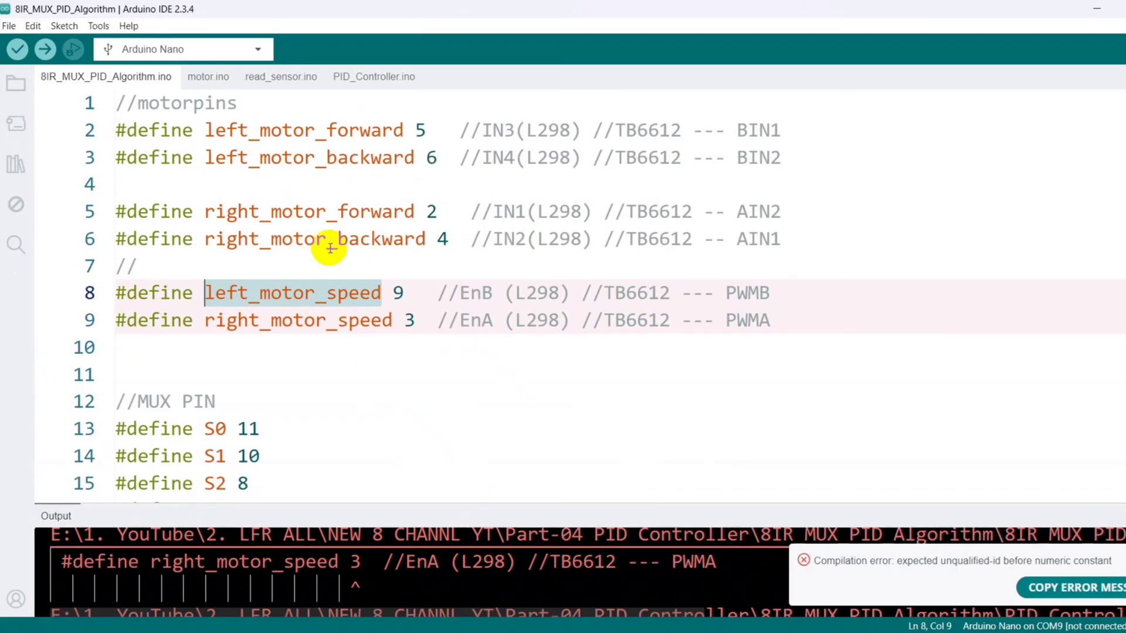
Rename right/left_motor_speed to right/left_motor_correction in PID_Controller.ino and verify again.
{"action": "left_click", "coordinate": [356, 78]}
{"action": "left_click_drag", "start_coordinate": [372, 320], "coordinate": [315, 320]}
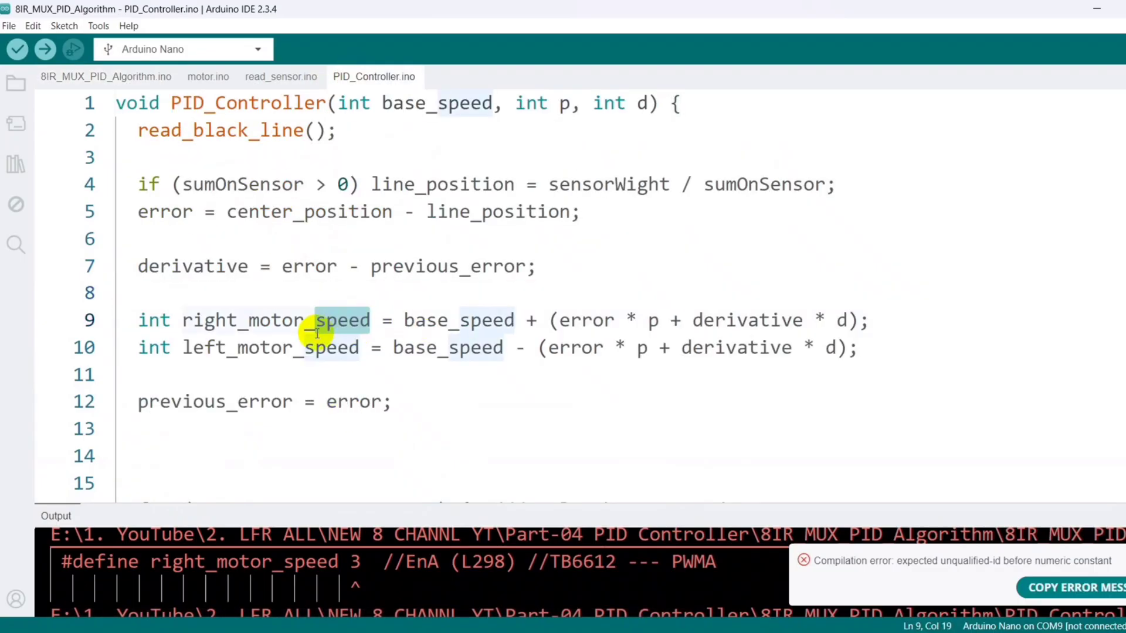
{"action": "type", "text": "correction"}
{"action": "mouse_move", "coordinate": [426, 321]}
{"action": "left_mouse_down"}
{"action": "mouse_move", "coordinate": [318, 322]}
{"action": "mouse_move", "coordinate": [272, 348]}
{"action": "left_mouse_up"}
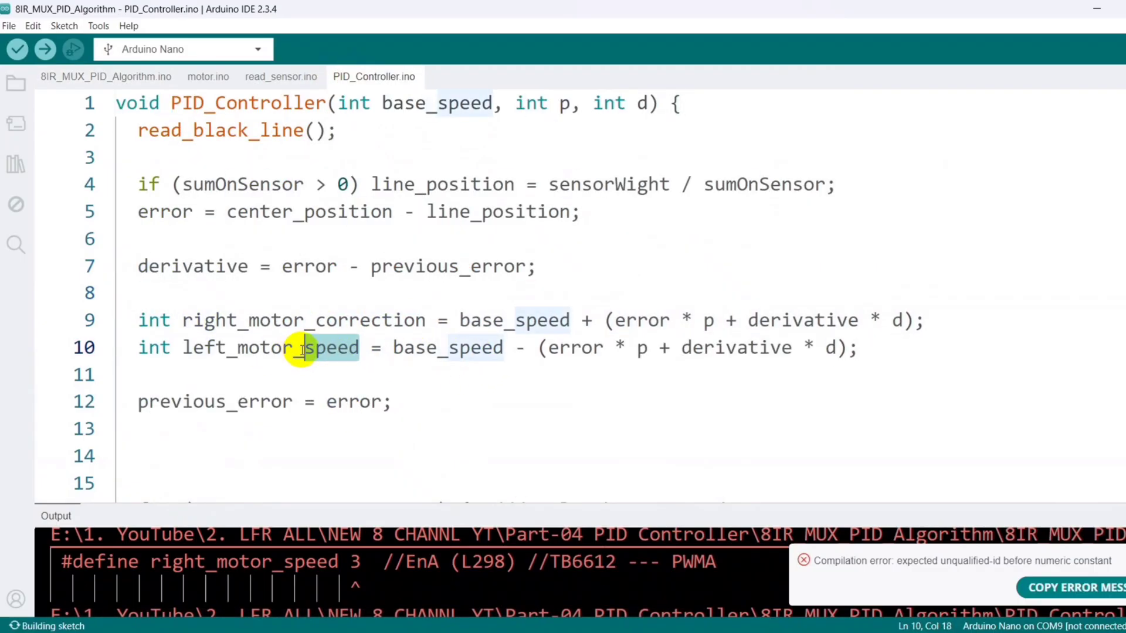
{"action": "type", "text": "correction"}
{"action": "left_click", "coordinate": [308, 378]}
{"action": "left_click", "coordinate": [17, 48]}
{"action": "mouse_move", "coordinate": [467, 507]}
{"action": "left_mouse_down"}
{"action": "mouse_move", "coordinate": [480, 405]}
{"action": "mouse_move", "coordinate": [477, 500]}
{"action": "mouse_move", "coordinate": [490, 485]}
{"action": "mouse_move", "coordinate": [480, 563]}
{"action": "left_mouse_up"}
{"action": "scroll", "coordinate": [323, 402], "scroll_direction": "down", "scroll_amount": 3}
{"action": "scroll", "coordinate": [458, 396], "scroll_direction": "down", "scroll_amount": 1}
Add a Serial.print of " Correction Speed: " with String(left_motor_correction).
{"action": "left_click", "coordinate": [712, 352]}
{"action": "key", "text": "Return"}
{"action": "type", "text": "Seria"}
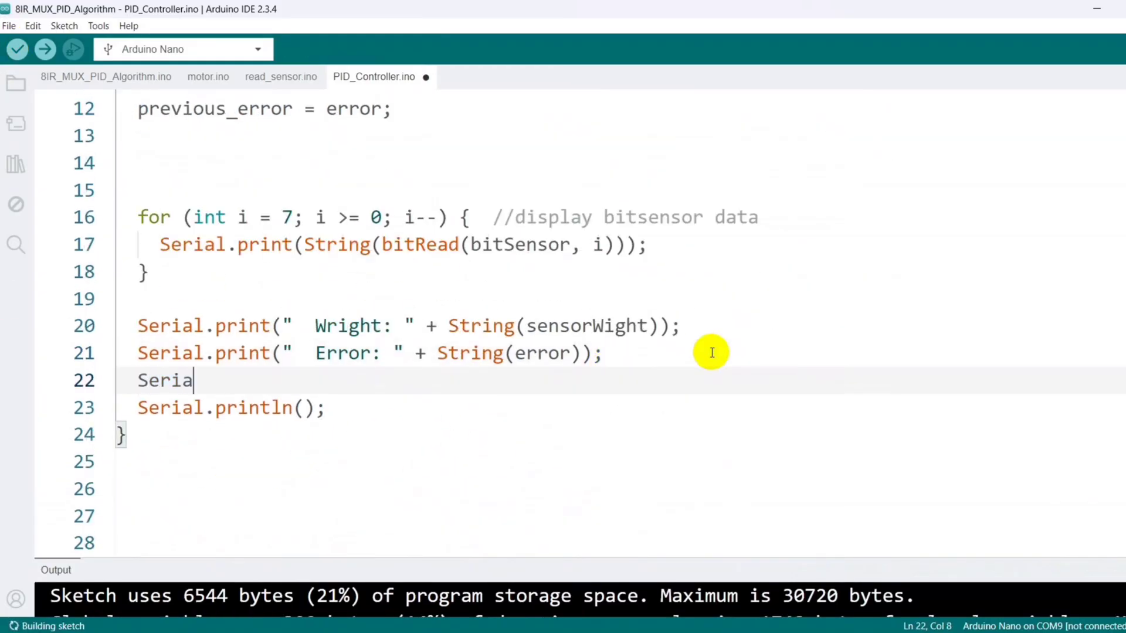
{"action": "type", "text": "l.print"}
{"action": "key", "text": "Escape"}
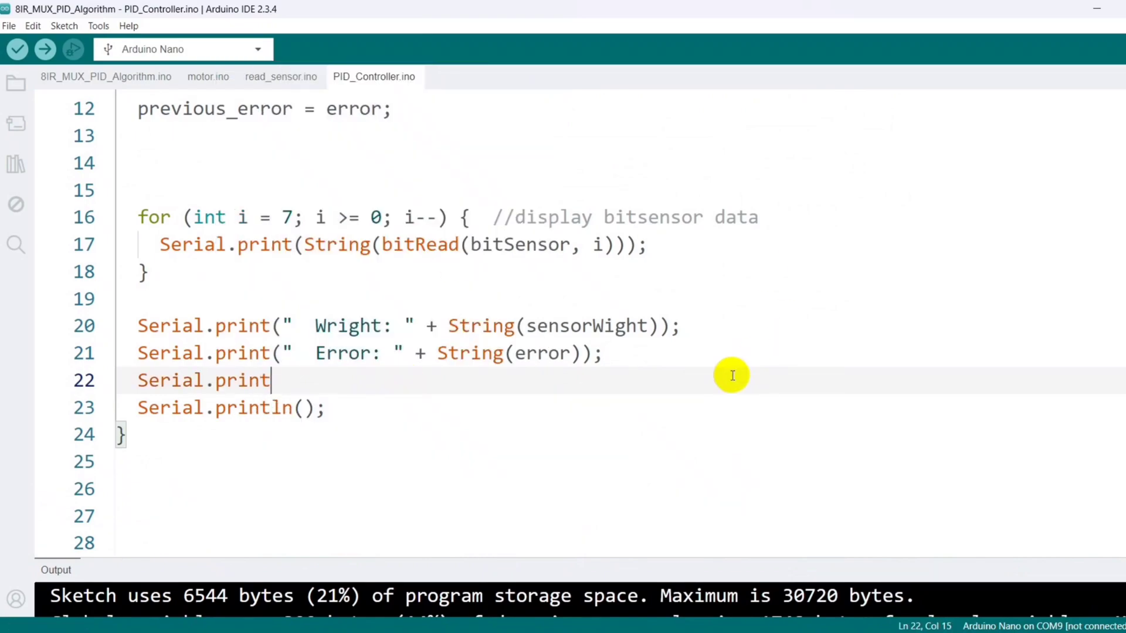
{"action": "type", "text": "\"  \"+"}
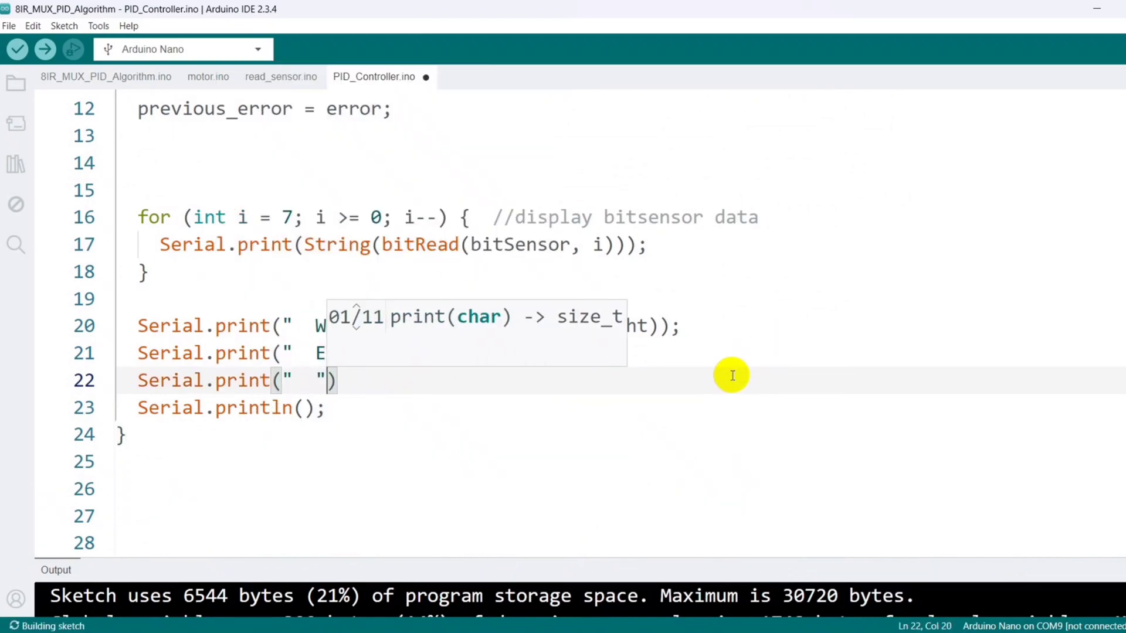
{"action": "type", "text": "String("}
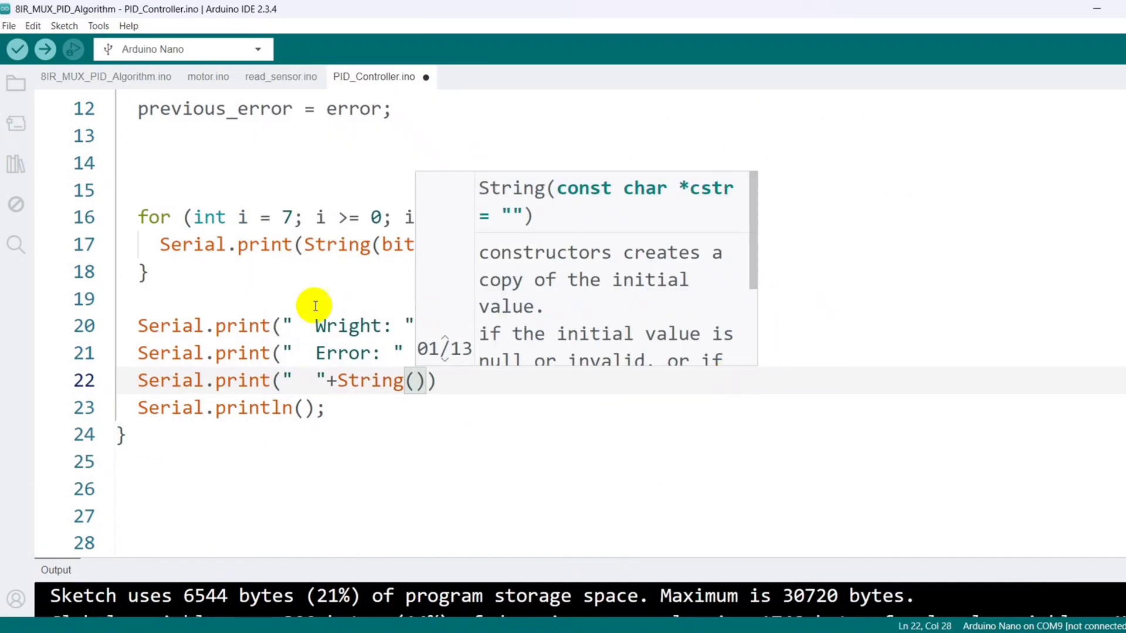
{"action": "scroll", "coordinate": [340, 298], "scroll_direction": "up", "scroll_amount": 3}
{"action": "double_click", "coordinate": [344, 300]}
{"action": "key", "text": "ctrl+c"}
{"action": "scroll", "coordinate": [415, 304], "scroll_direction": "down", "scroll_amount": 4}
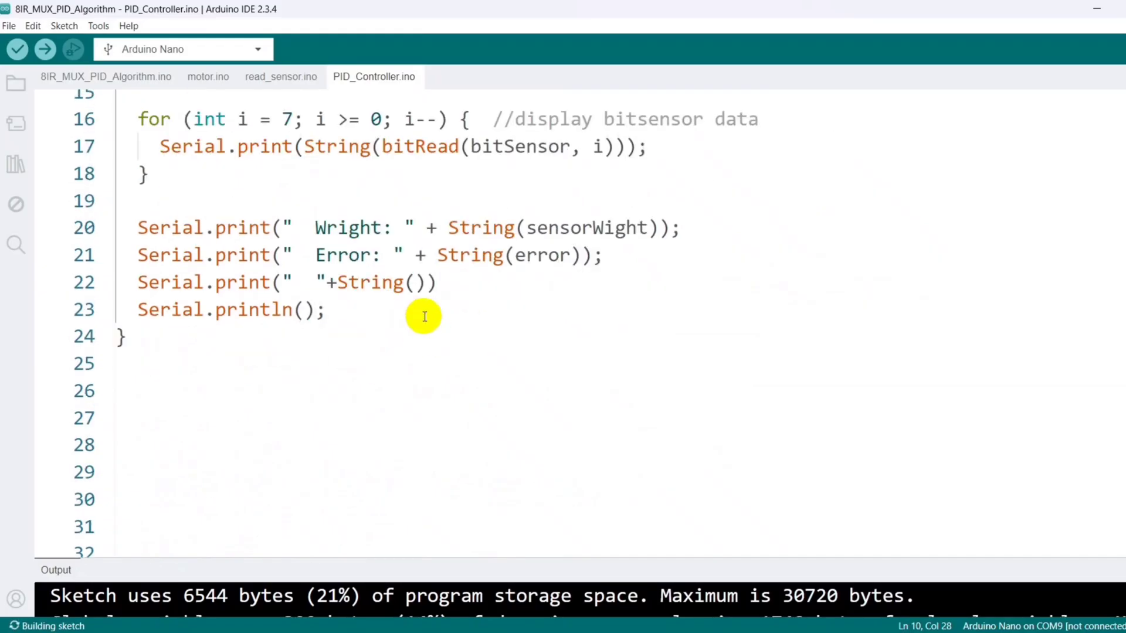
{"action": "key", "text": "ctrl+v"}
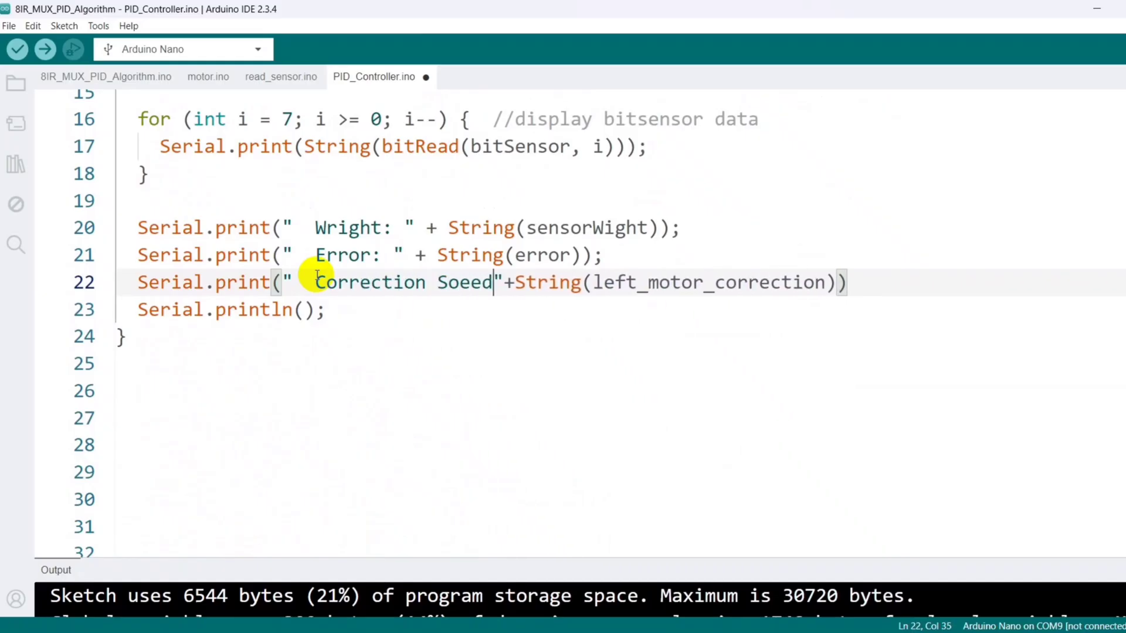
{"action": "scroll", "coordinate": [669, 353], "scroll_direction": "up", "scroll_amount": 3}
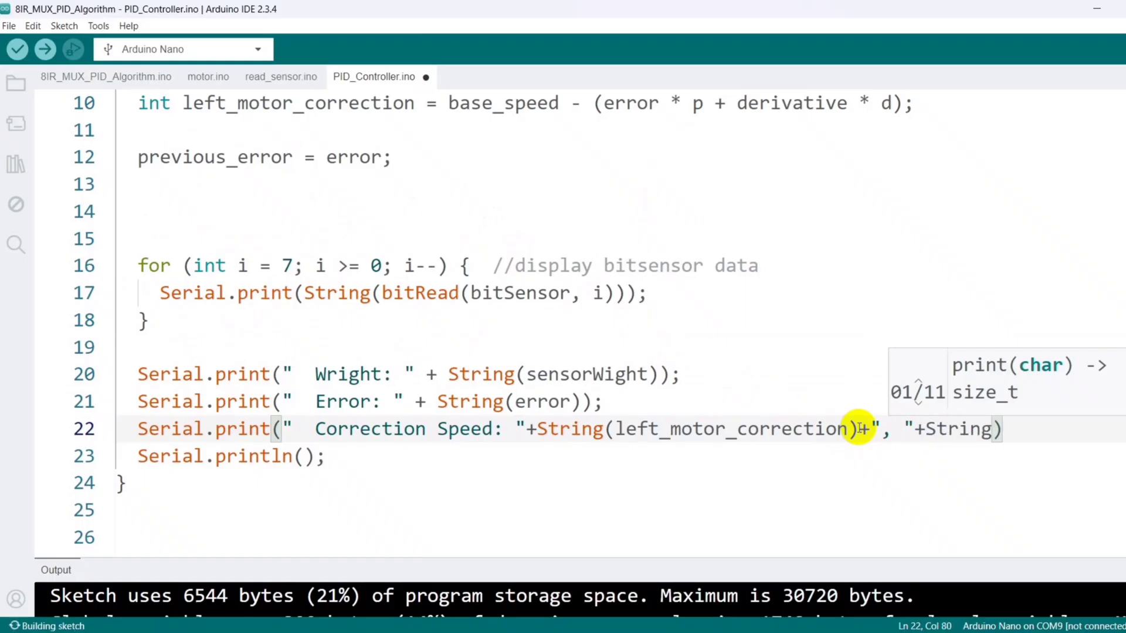
{"action": "scroll", "coordinate": [234, 254], "scroll_direction": "up", "scroll_amount": 2}
Append ", " + String(right_motor_correction) to the Correction Speed print line.
{"action": "double_click", "coordinate": [264, 245]}
{"action": "scroll", "coordinate": [992, 346], "scroll_direction": "down", "scroll_amount": 5}
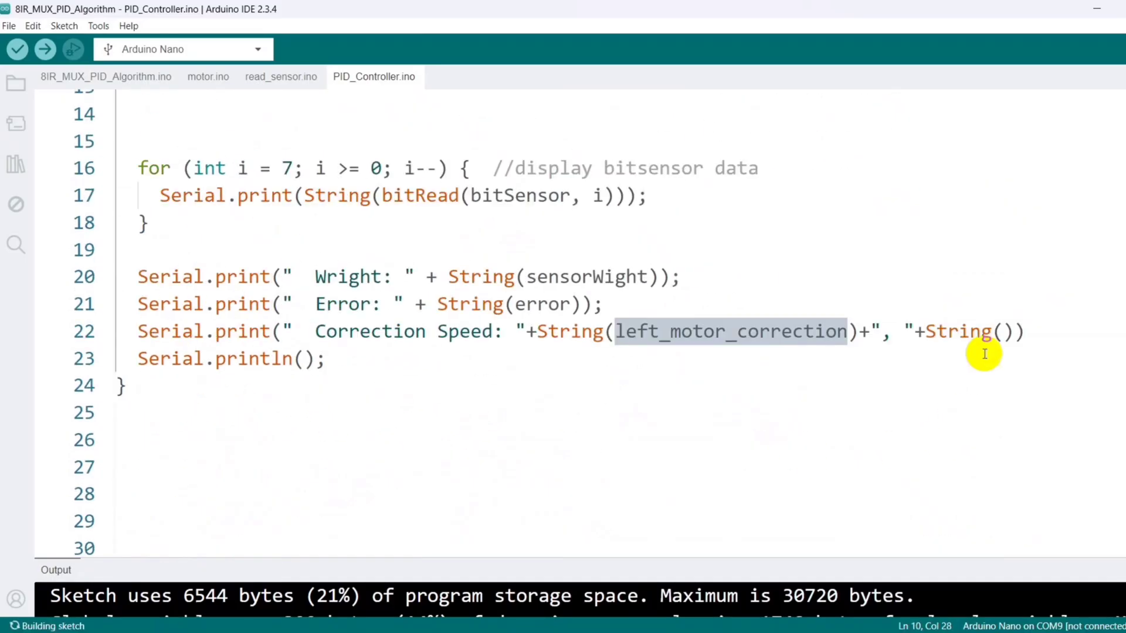
{"action": "left_click", "coordinate": [1002, 333]}
{"action": "key", "text": "ctrl+v"}
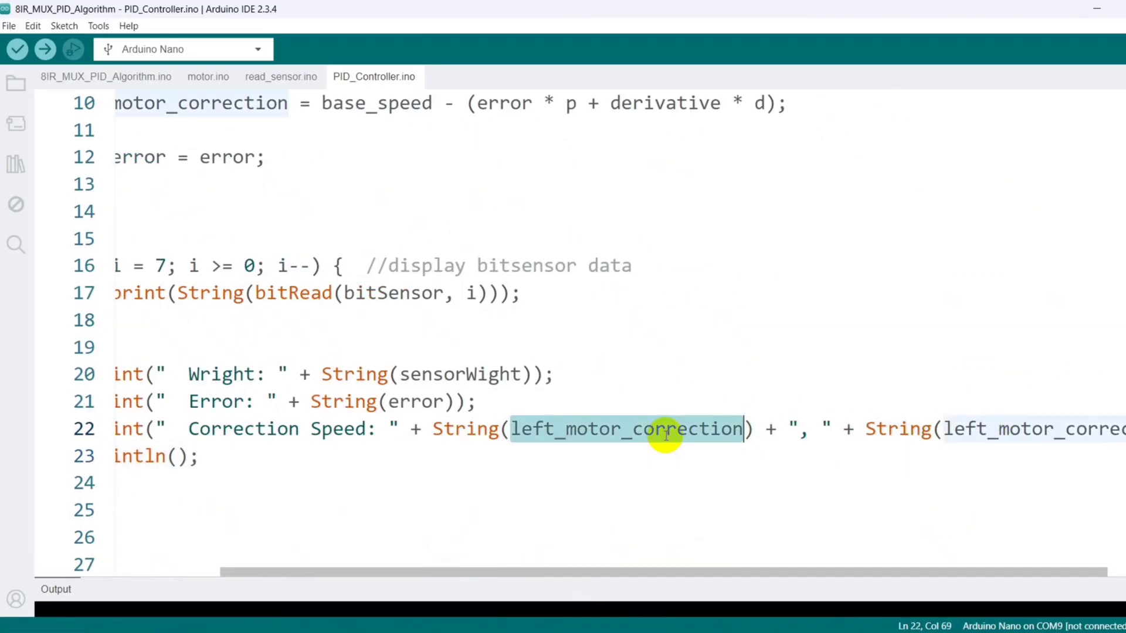
{"action": "left_click", "coordinate": [942, 430]}
{"action": "type", "text": "right"}
{"action": "left_click_drag", "start_coordinate": [854, 573], "coordinate": [604, 573]}
{"action": "scroll", "coordinate": [443, 265], "scroll_direction": "up", "scroll_amount": 3}
Upload the sketch and enlarge the serial monitor to watch the Correction Speed output.
{"action": "key", "text": "ctrl+u"}
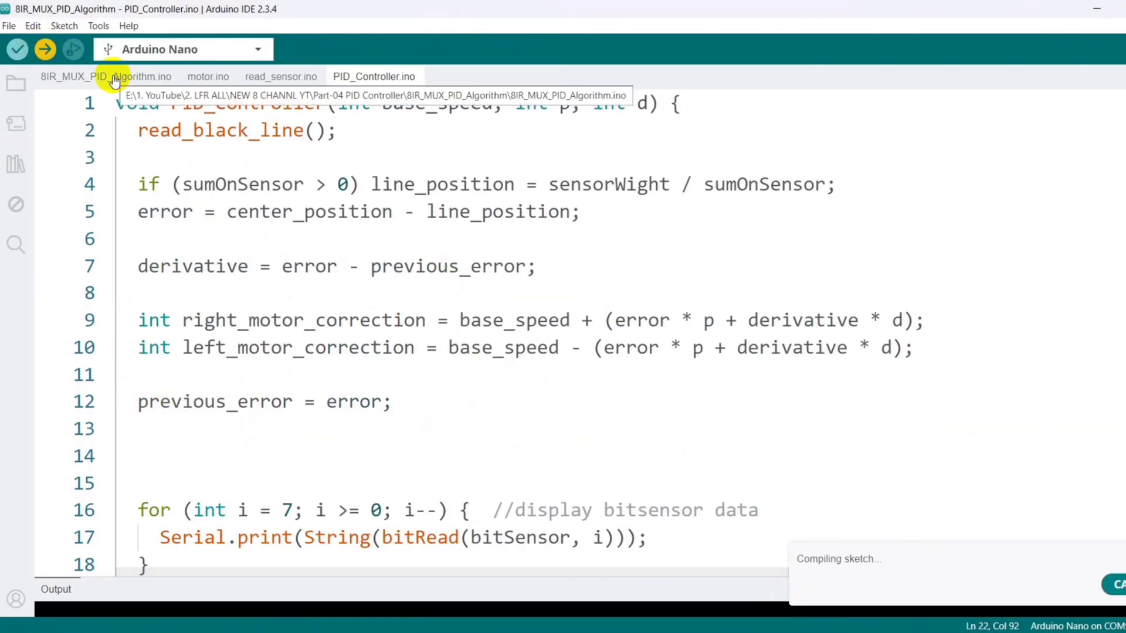
{"action": "left_click", "coordinate": [1119, 49]}
{"action": "left_click_drag", "start_coordinate": [786, 579], "coordinate": [855, 276]}
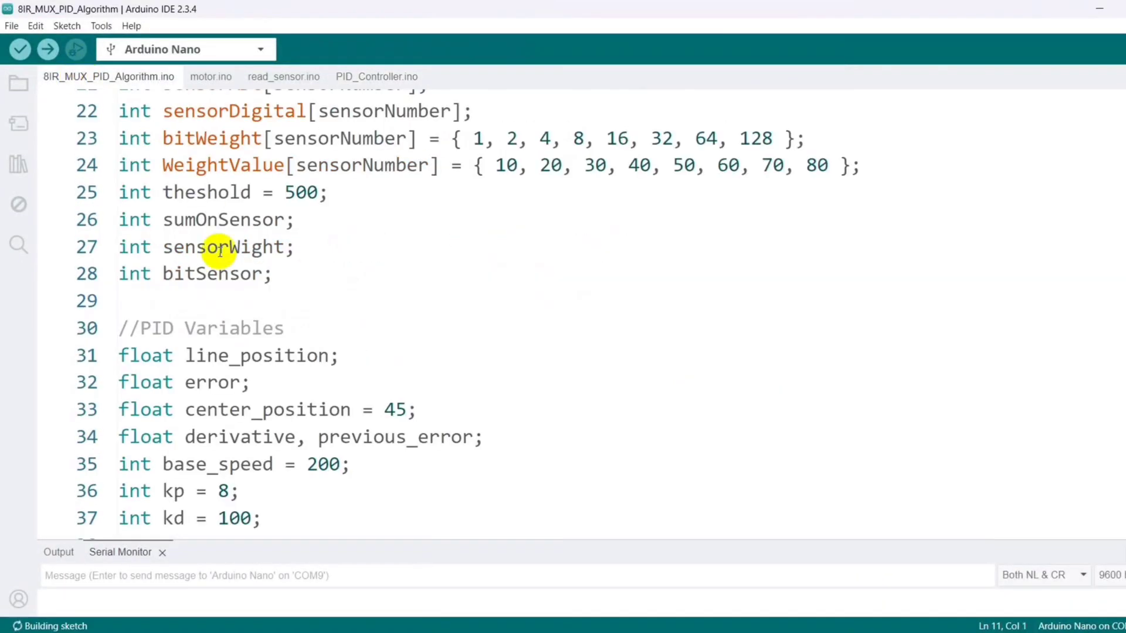
{"action": "scroll", "coordinate": [221, 290], "scroll_direction": "down", "scroll_amount": 2}
{"action": "scroll", "coordinate": [219, 320], "scroll_direction": "down", "scroll_amount": 1}
Change kp from 8 to 2 and read error 35.00 with corrections 130 and 270 in the serial monitor.
{"action": "double_click", "coordinate": [226, 303]}
{"action": "type", "text": "2"}
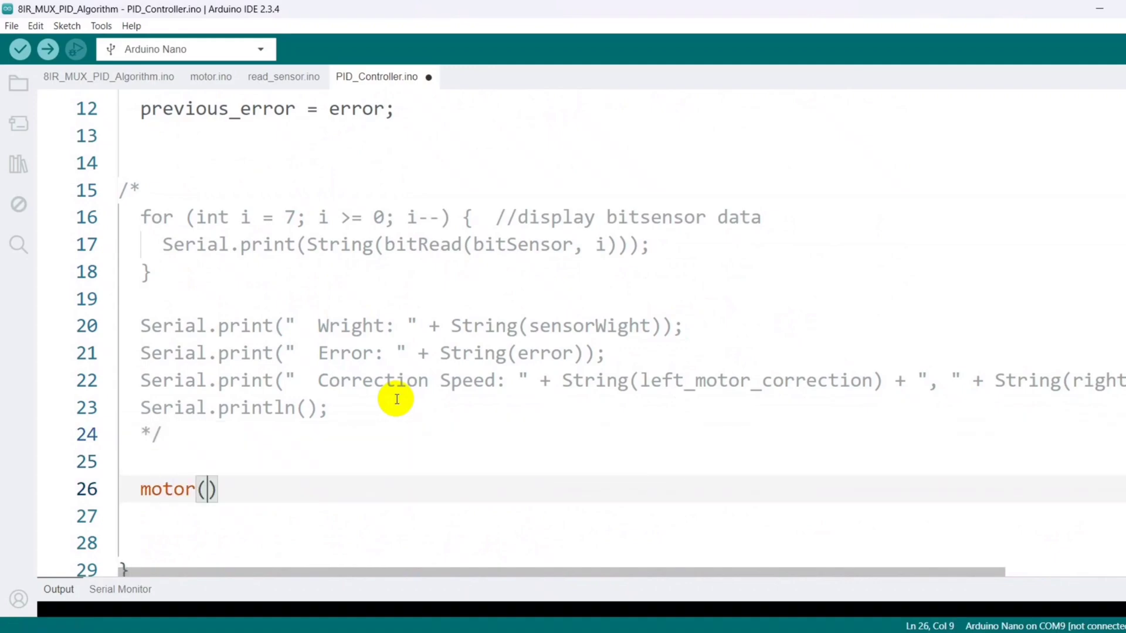
Comment out the debug prints and add motor(left_motor_correction, right_motor_correction); in PID_Controller.
{"action": "key", "text": "ctrl+s"}
{"action": "scroll", "coordinate": [378, 221], "scroll_direction": "up", "scroll_amount": 2}
{"action": "left_click_drag", "start_coordinate": [182, 188], "coordinate": [415, 189]}
{"action": "scroll", "coordinate": [222, 380], "scroll_direction": "down", "scroll_amount": 3}
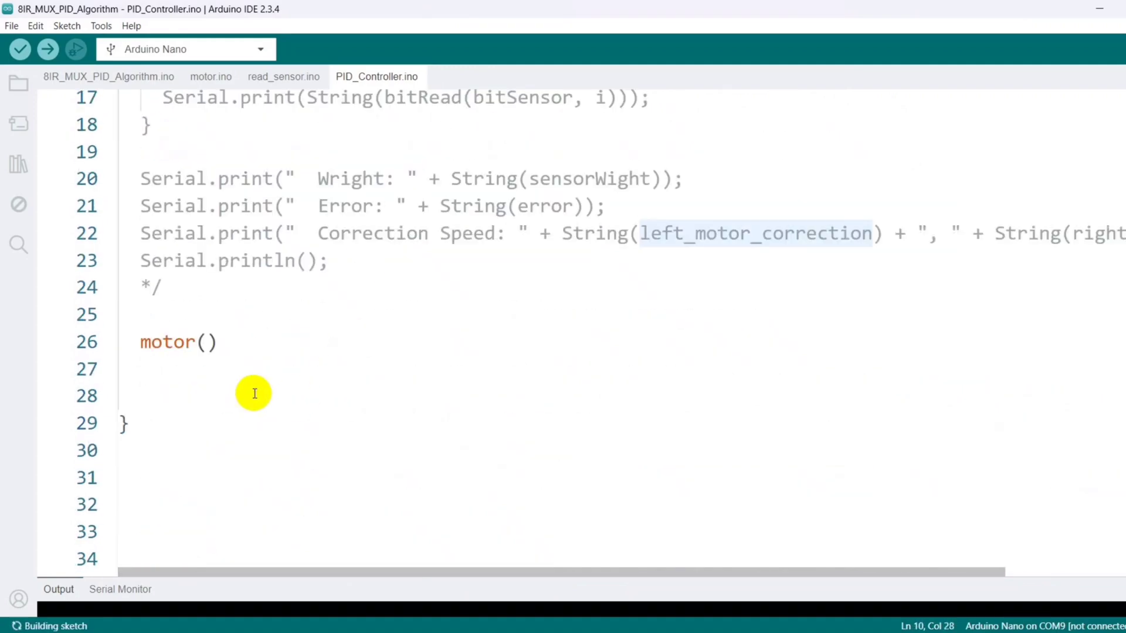
{"action": "left_click", "coordinate": [206, 343]}
{"action": "scroll", "coordinate": [176, 308], "scroll_direction": "up", "scroll_amount": 4}
{"action": "scroll", "coordinate": [189, 221], "scroll_direction": "up", "scroll_amount": 1}
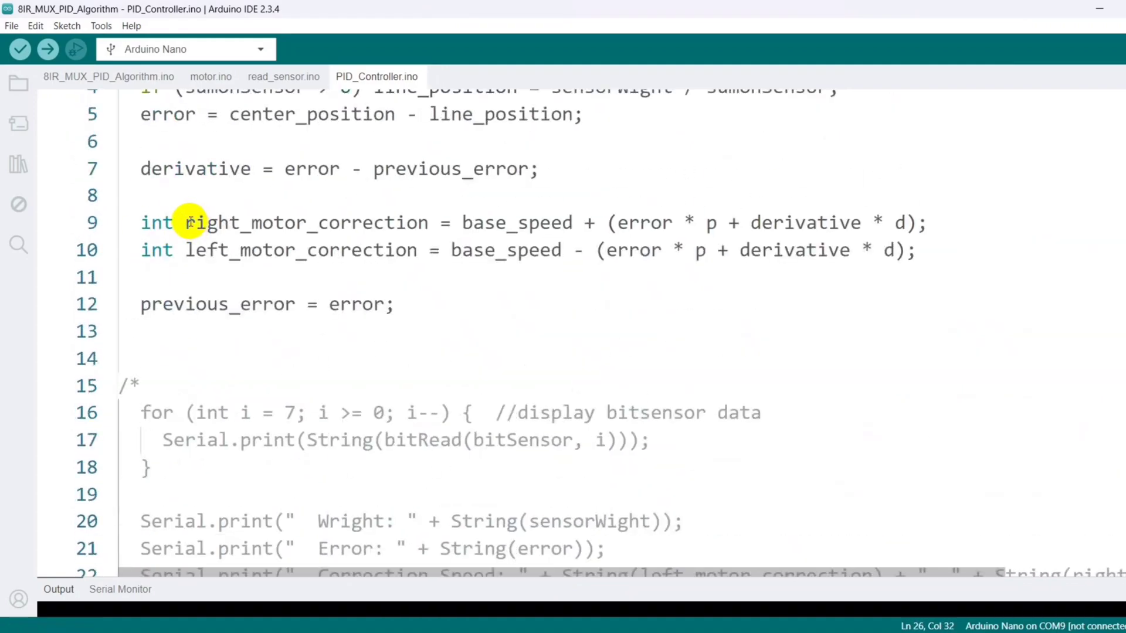
{"action": "left_click_drag", "start_coordinate": [183, 221], "coordinate": [431, 222]}
{"action": "scroll", "coordinate": [467, 352], "scroll_direction": "down", "scroll_amount": 4}
{"action": "left_click", "coordinate": [466, 390]}
{"action": "type", "text": "motor(left_motor_correction, right_motor_correction);"}
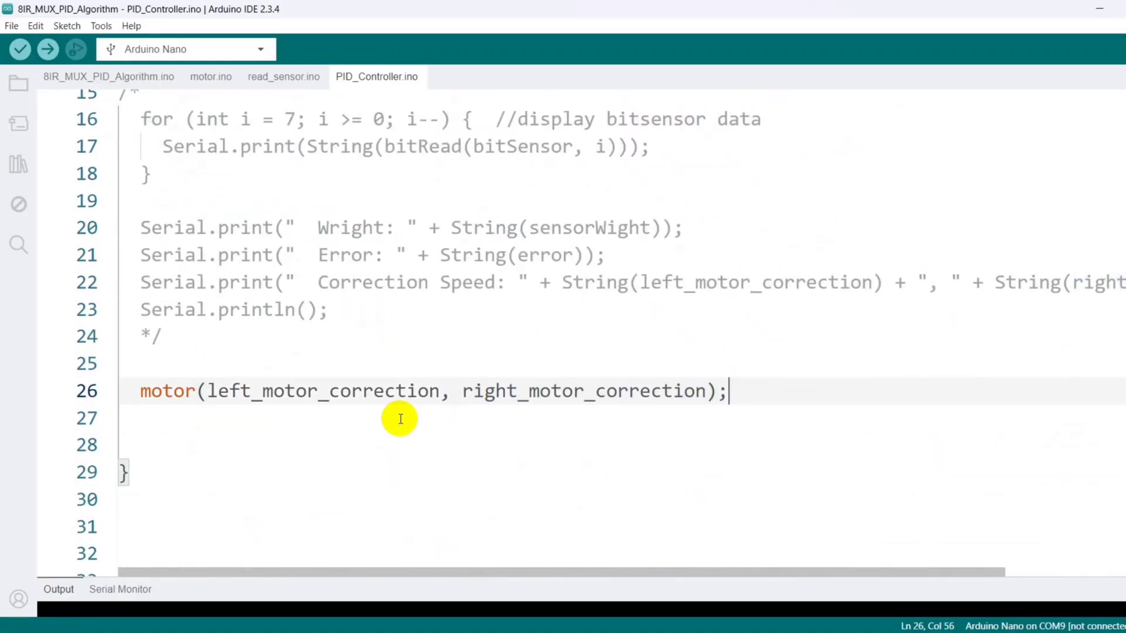
{"action": "key", "text": "Delete"}
{"action": "key", "text": "Delete"}
{"action": "left_click", "coordinate": [188, 437]}
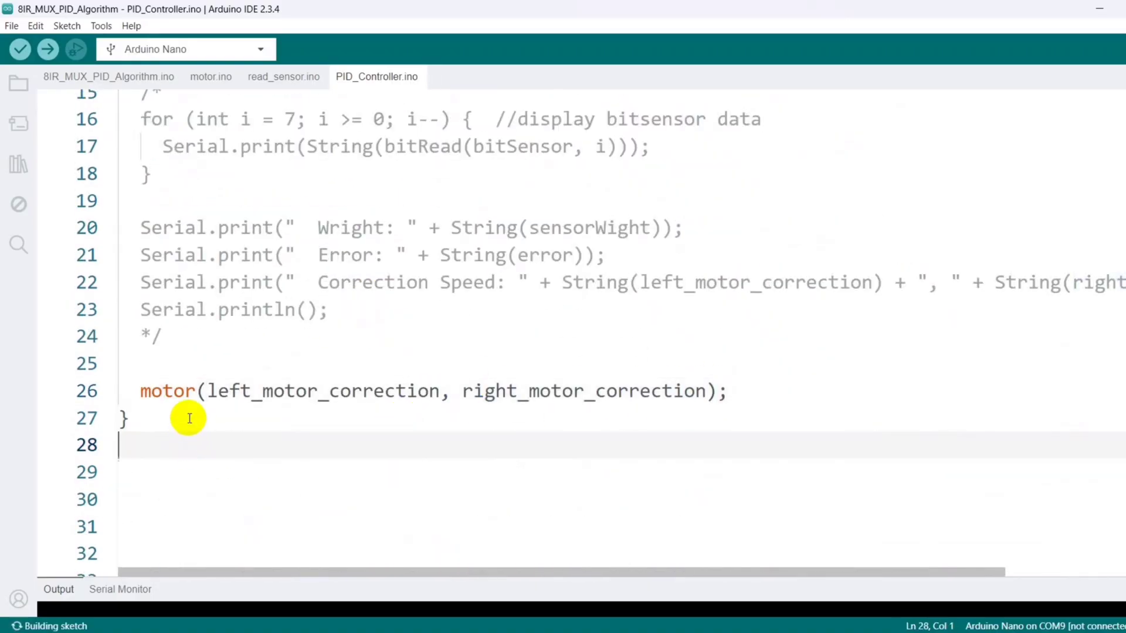
{"action": "scroll", "coordinate": [229, 402], "scroll_direction": "up", "scroll_amount": 3}
{"action": "scroll", "coordinate": [270, 369], "scroll_direction": "up", "scroll_amount": 2}
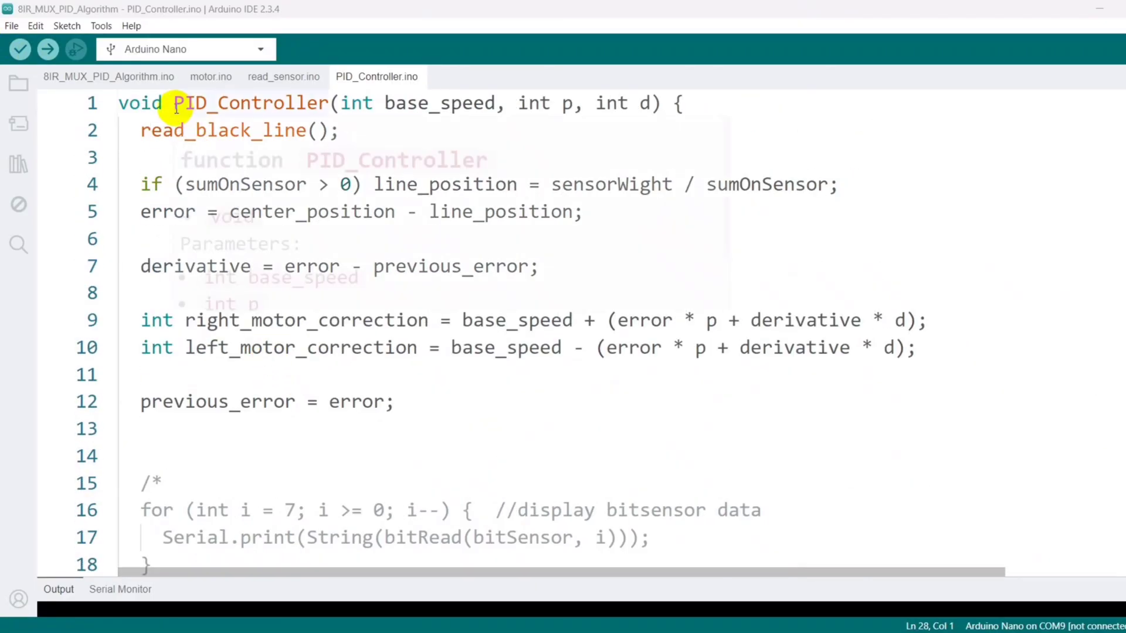
Add PID_Controller(base_speed, kp, kd); inside the button 2 while(1) loop.
{"action": "left_click", "coordinate": [108, 77]}
{"action": "left_click", "coordinate": [289, 456]}
{"action": "key", "text": "Return"}
{"action": "type", "text": "PID_Controller()"}
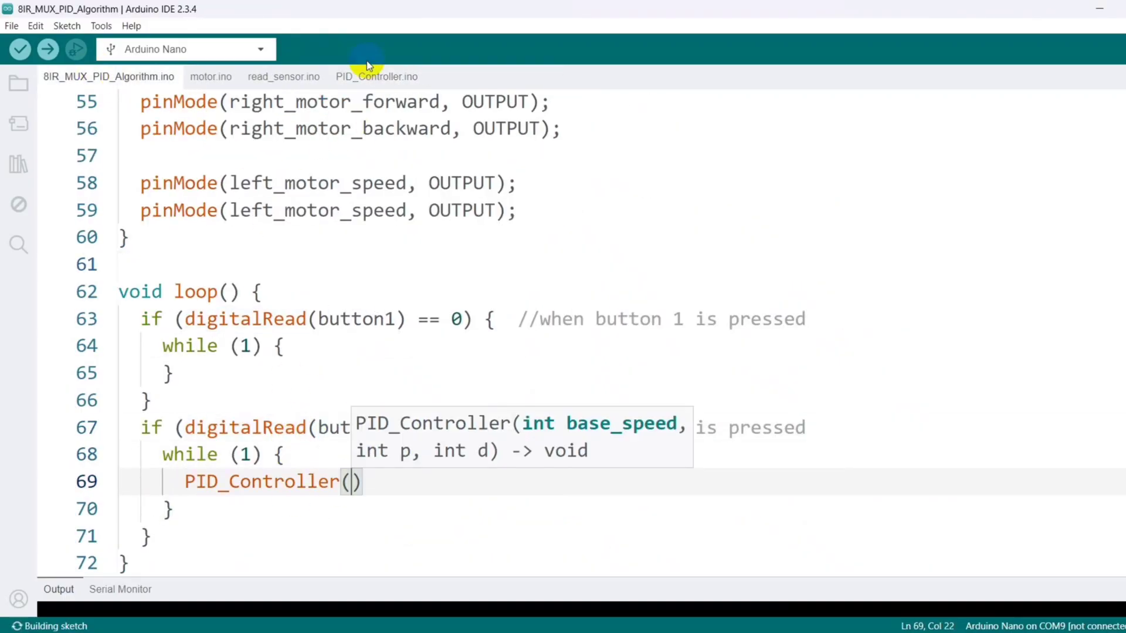
{"action": "left_click", "coordinate": [370, 75]}
{"action": "left_click_drag", "start_coordinate": [341, 103], "coordinate": [438, 102]}
{"action": "left_click", "coordinate": [130, 80]}
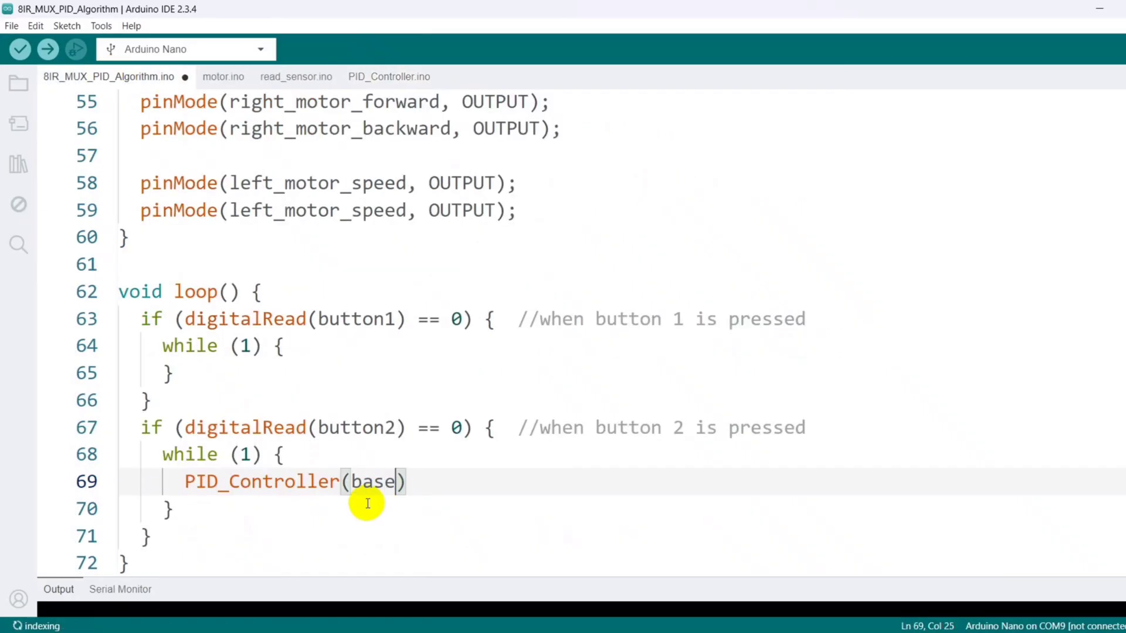
{"action": "type", "text": "_speed, kp, kd"}
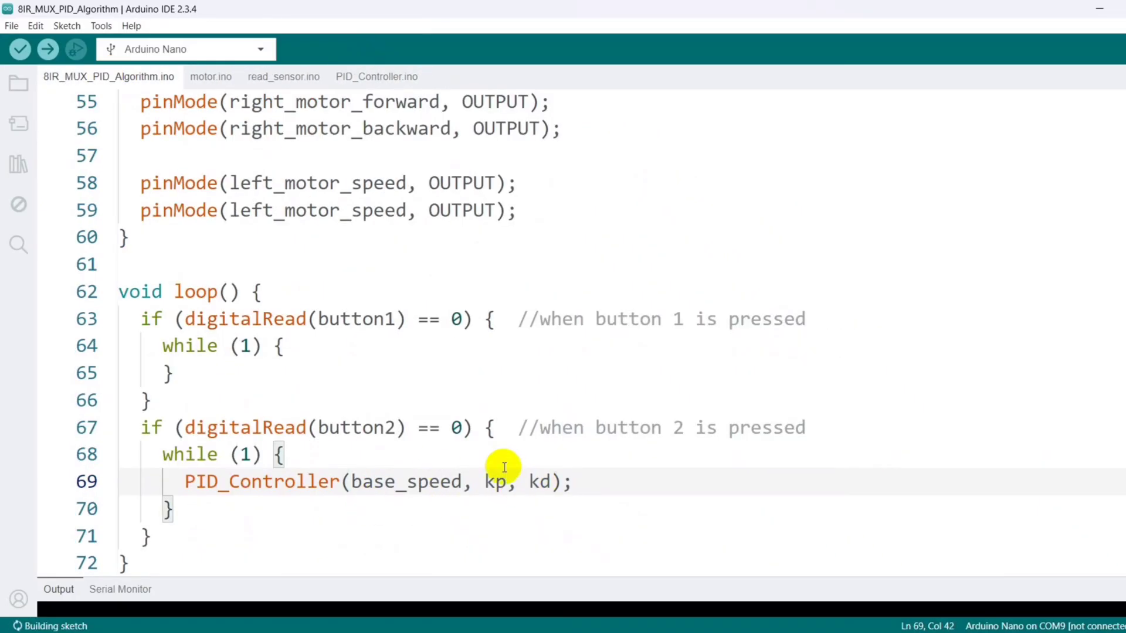
{"action": "scroll", "coordinate": [252, 302], "scroll_direction": "up", "scroll_amount": 10}
{"action": "left_click_drag", "start_coordinate": [262, 443], "coordinate": [119, 390]}
{"action": "scroll", "coordinate": [300, 422], "scroll_direction": "down", "scroll_amount": 4}
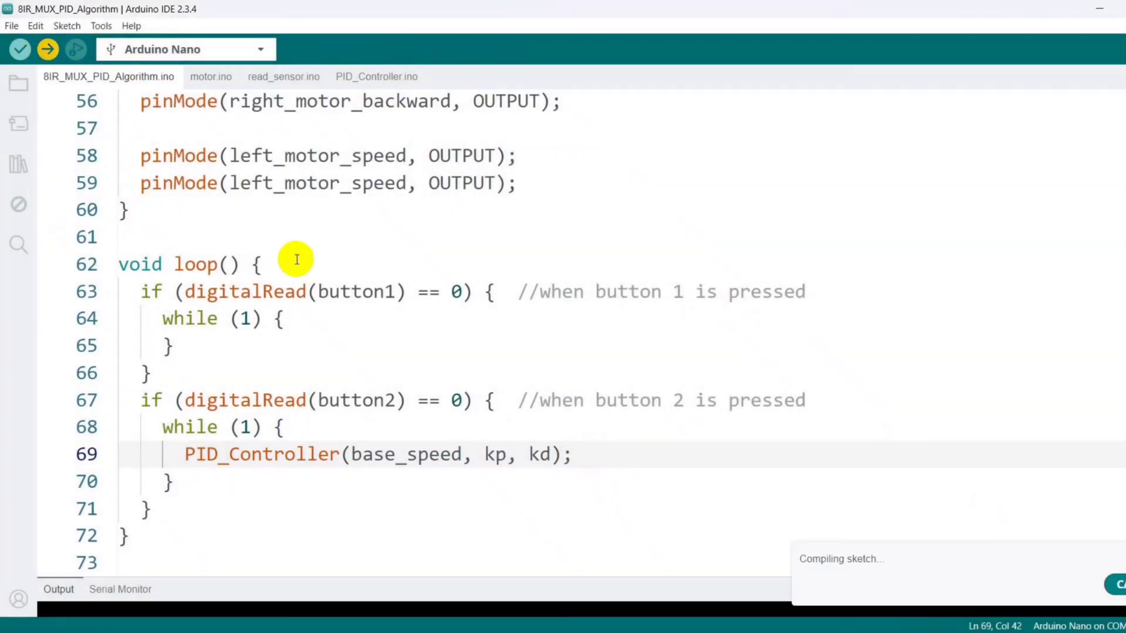